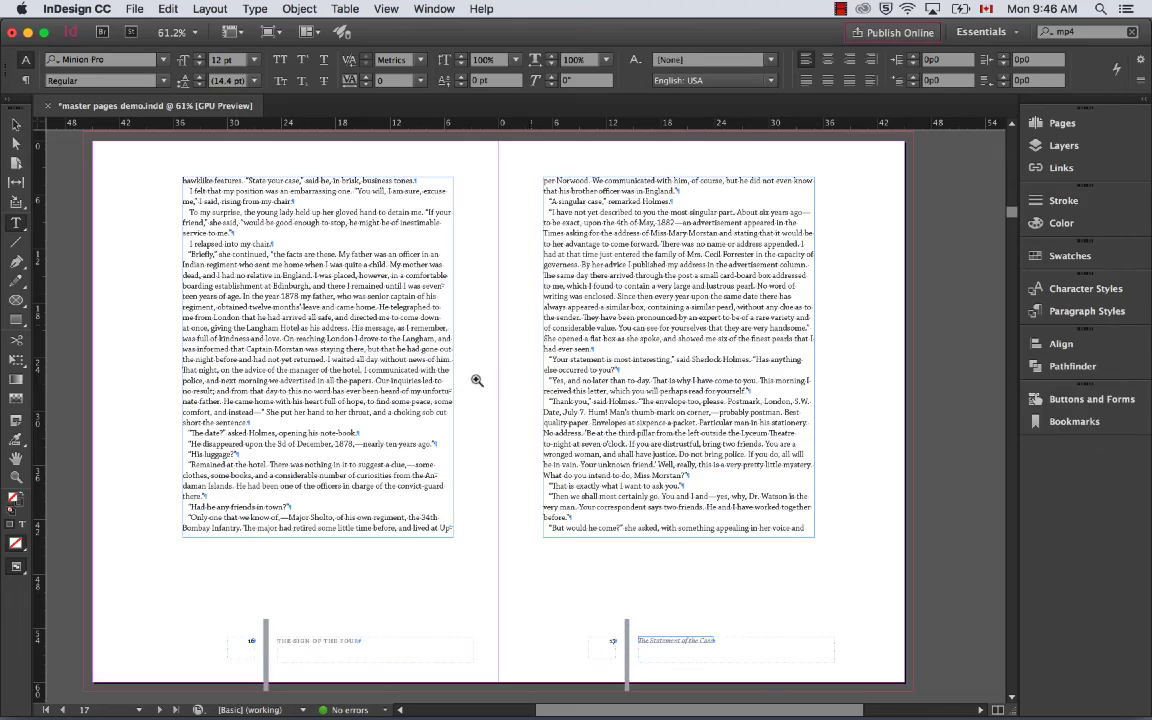
- Examine the line endings and short last lines of the paragraphs at the bottom of page 16
{"action": "left_click_drag", "start_coordinate": [165, 424], "coordinate": [345, 481]}
{"action": "scroll", "coordinate": [345, 480], "scroll_direction": "down", "scroll_amount": 3}
{"action": "scroll", "coordinate": [344, 478], "scroll_direction": "down", "scroll_amount": 3}
{"action": "scroll", "coordinate": [344, 478], "scroll_direction": "right", "scroll_amount": 1}
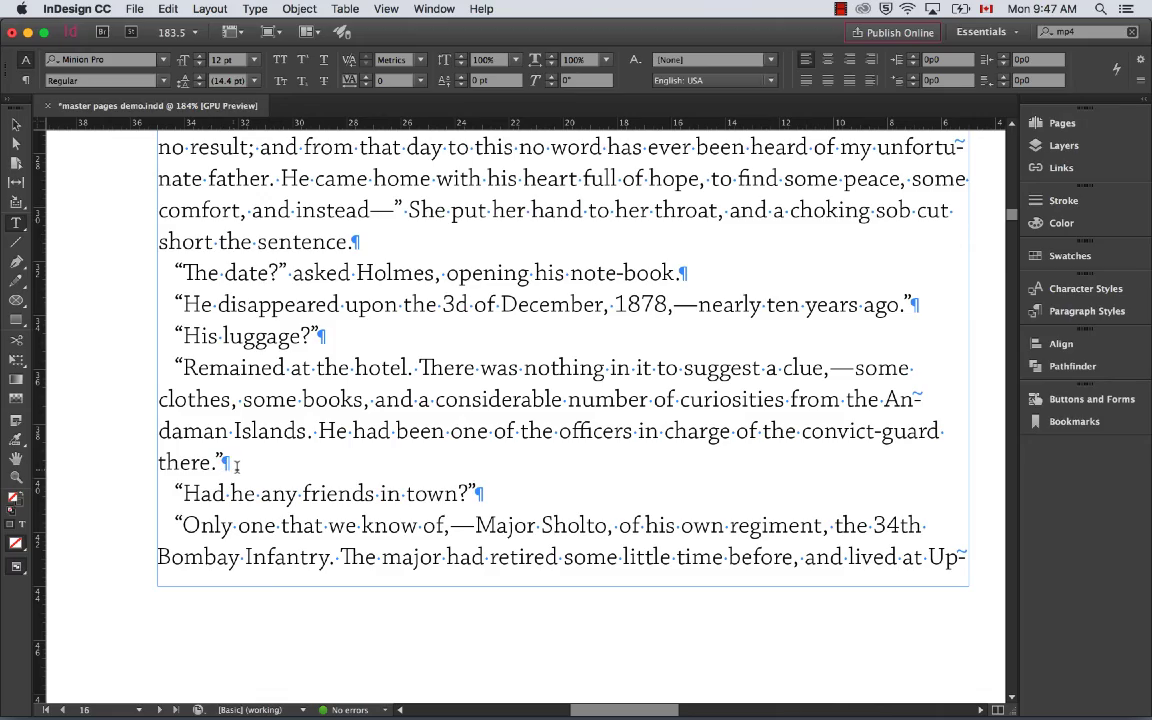
- Try a forced line break before "your friend" in the "To my surprise" paragraph on page 16, and remove it
{"action": "key", "text": "super+0"}
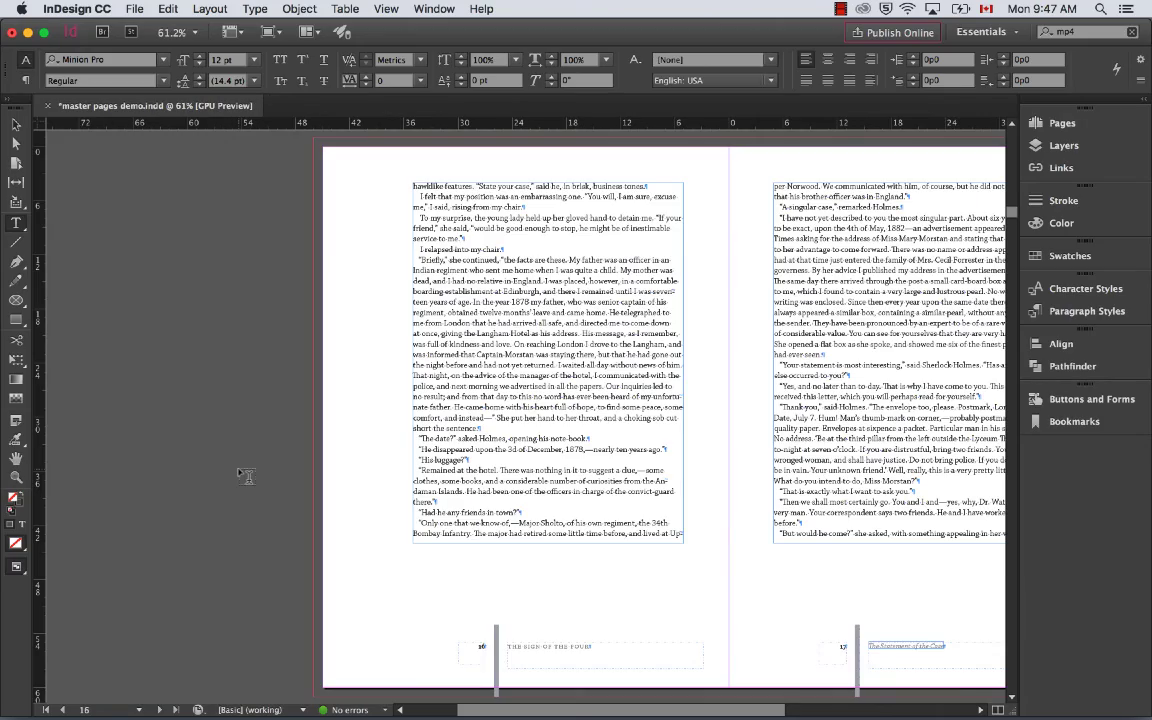
{"action": "scroll", "coordinate": [519, 390], "scroll_direction": "right", "scroll_amount": 5}
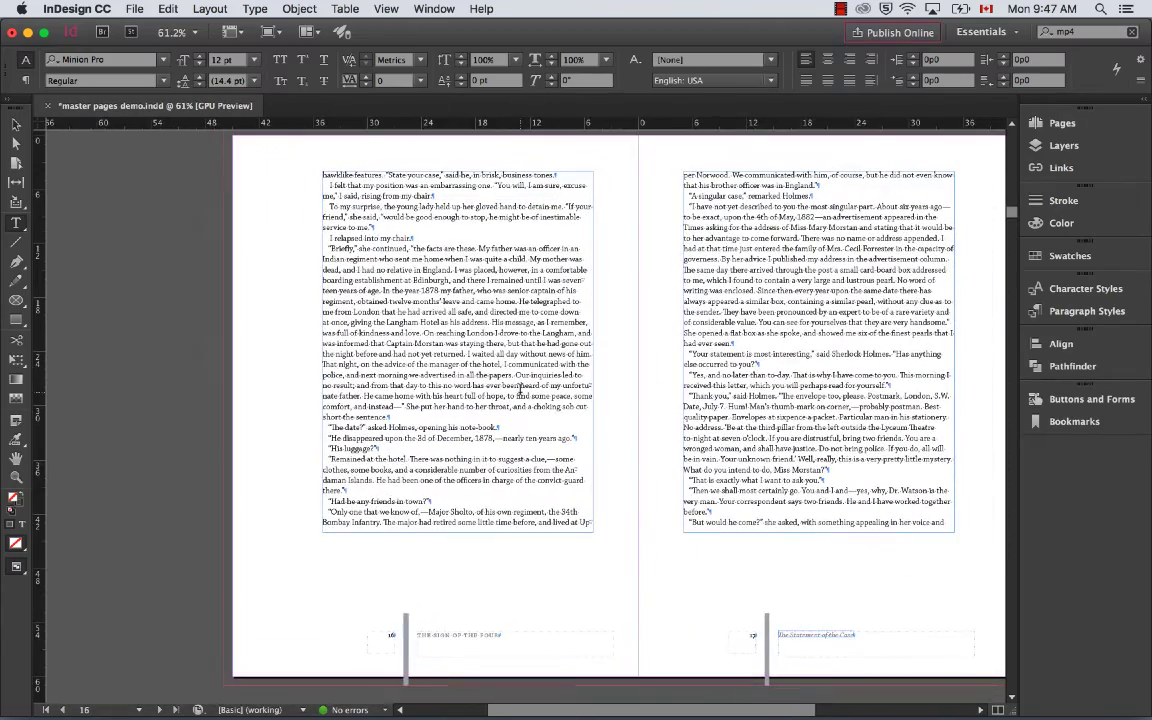
{"action": "key", "text": "super+space"}
{"action": "left_click_drag", "start_coordinate": [312, 191], "coordinate": [507, 360]}
{"action": "scroll", "coordinate": [496, 345], "scroll_direction": "right", "scroll_amount": 6}
{"action": "scroll", "coordinate": [496, 345], "scroll_direction": "up", "scroll_amount": 2}
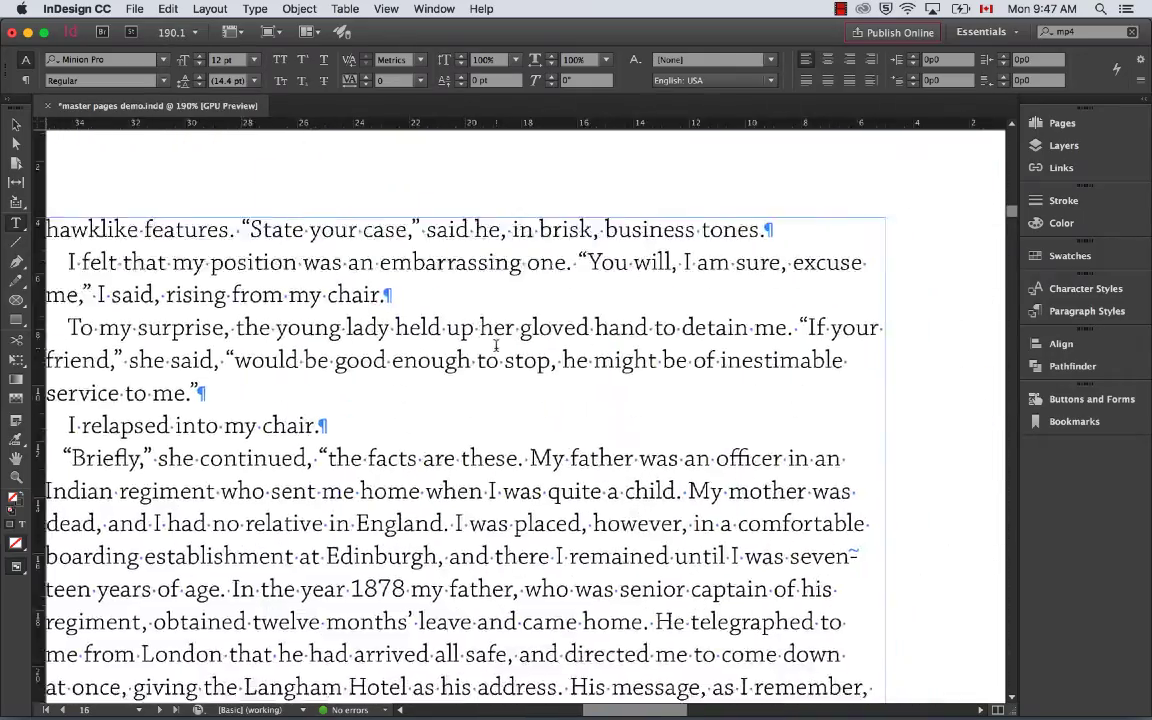
{"action": "scroll", "coordinate": [496, 345], "scroll_direction": "down", "scroll_amount": 1}
{"action": "scroll", "coordinate": [496, 345], "scroll_direction": "left", "scroll_amount": 1}
{"action": "scroll", "coordinate": [496, 345], "scroll_direction": "down", "scroll_amount": 2}
{"action": "scroll", "coordinate": [496, 345], "scroll_direction": "left", "scroll_amount": 1}
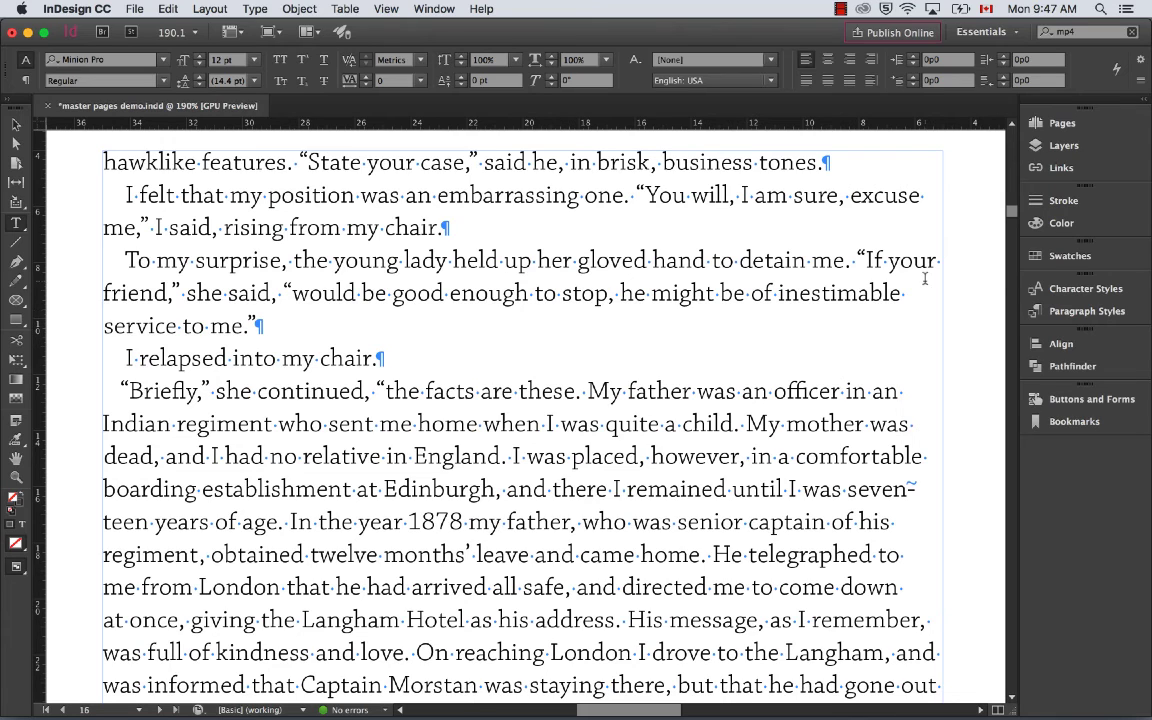
{"action": "left_click", "coordinate": [890, 262]}
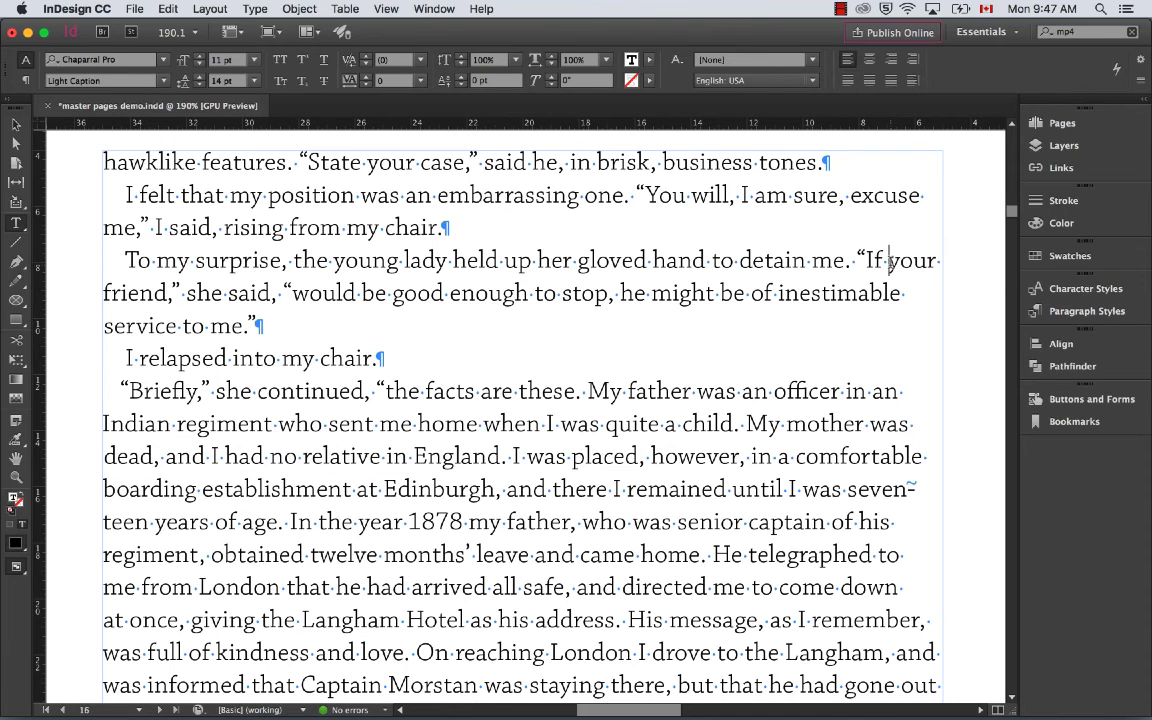
{"action": "key", "text": "shift+Return"}
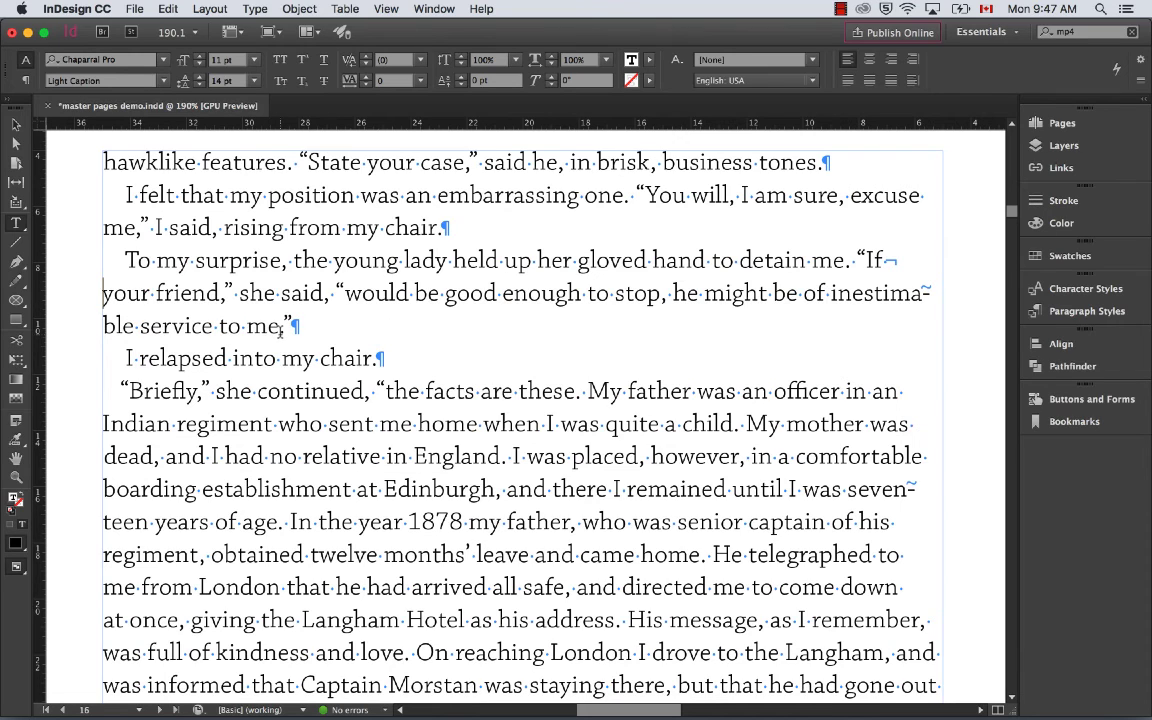
{"action": "key", "text": "BackSpace"}
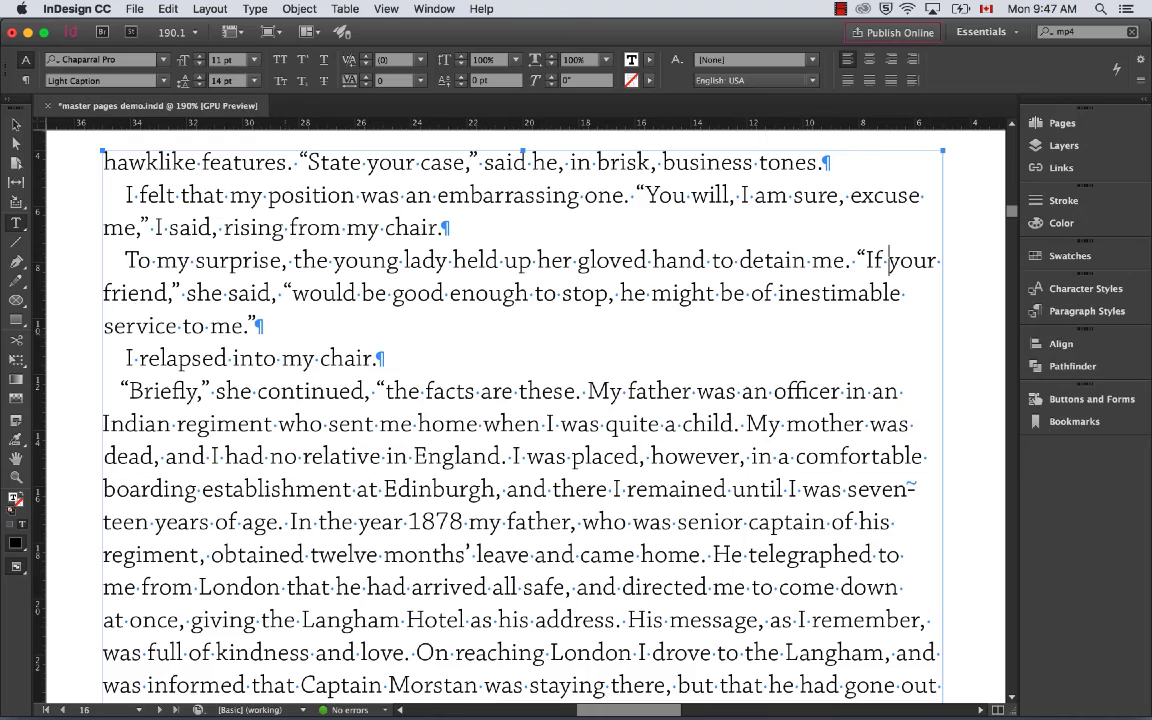
- Examine the paragraph "But would he come?" that begins on the last line of page 17
{"action": "key", "text": "super+0"}
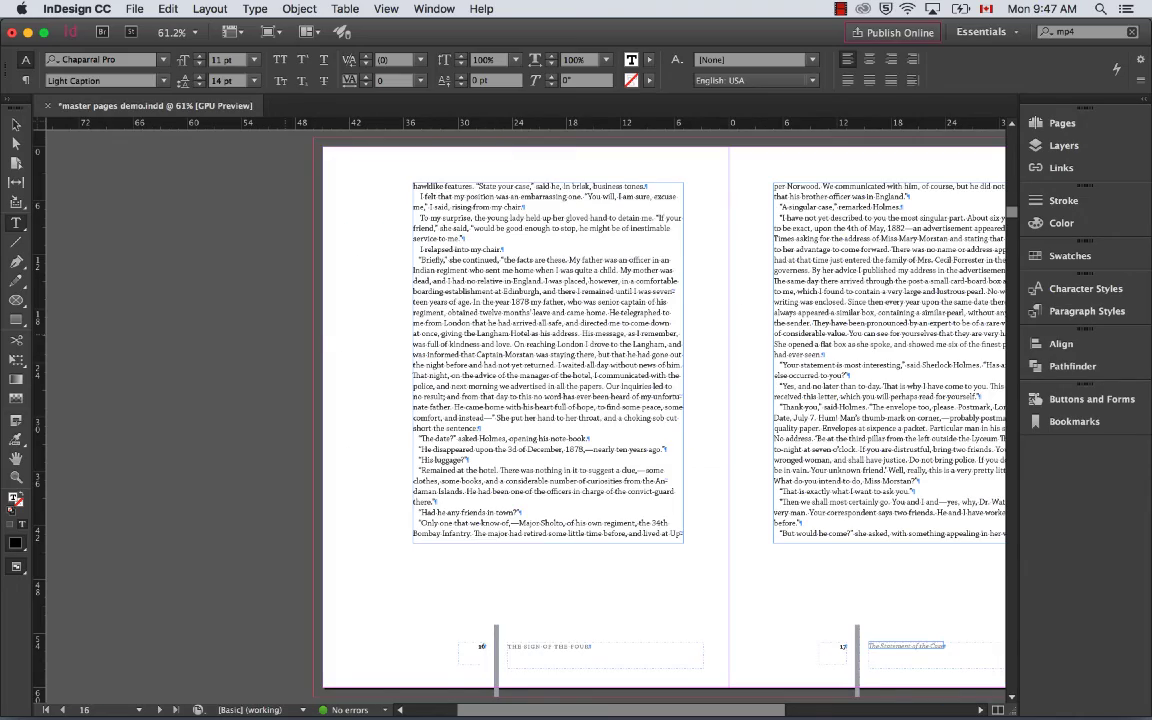
{"action": "scroll", "coordinate": [540, 400], "scroll_direction": "right", "scroll_amount": 5}
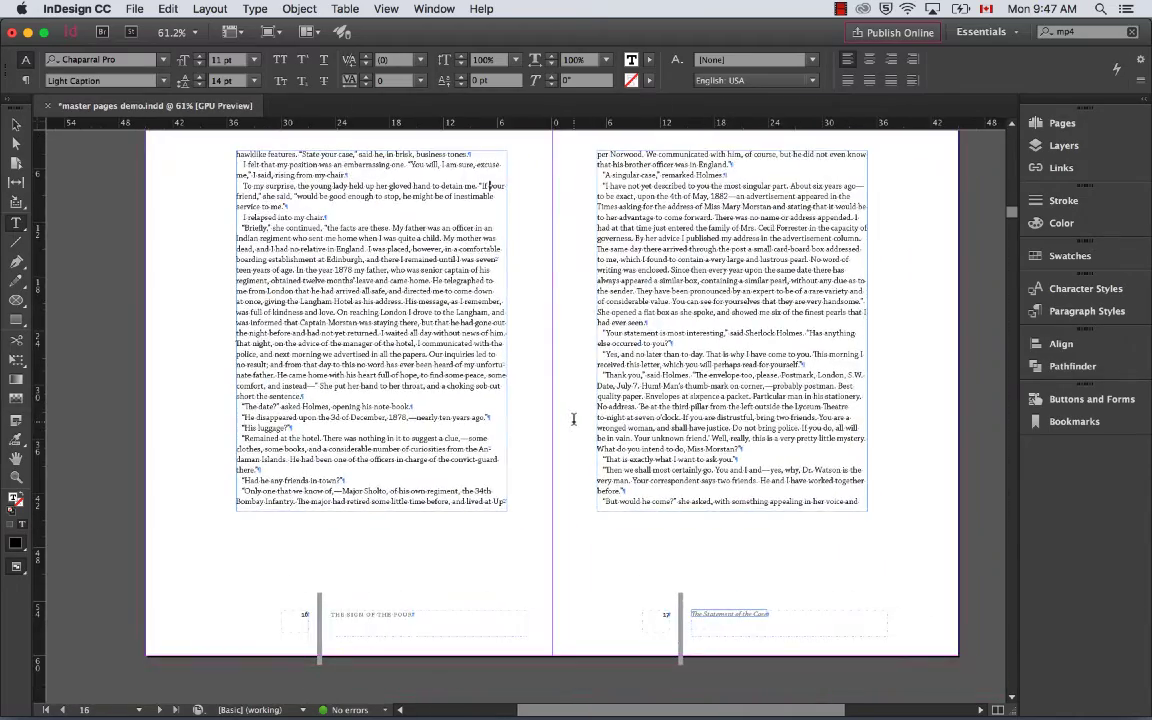
{"action": "scroll", "coordinate": [573, 419], "scroll_direction": "down", "scroll_amount": 5}
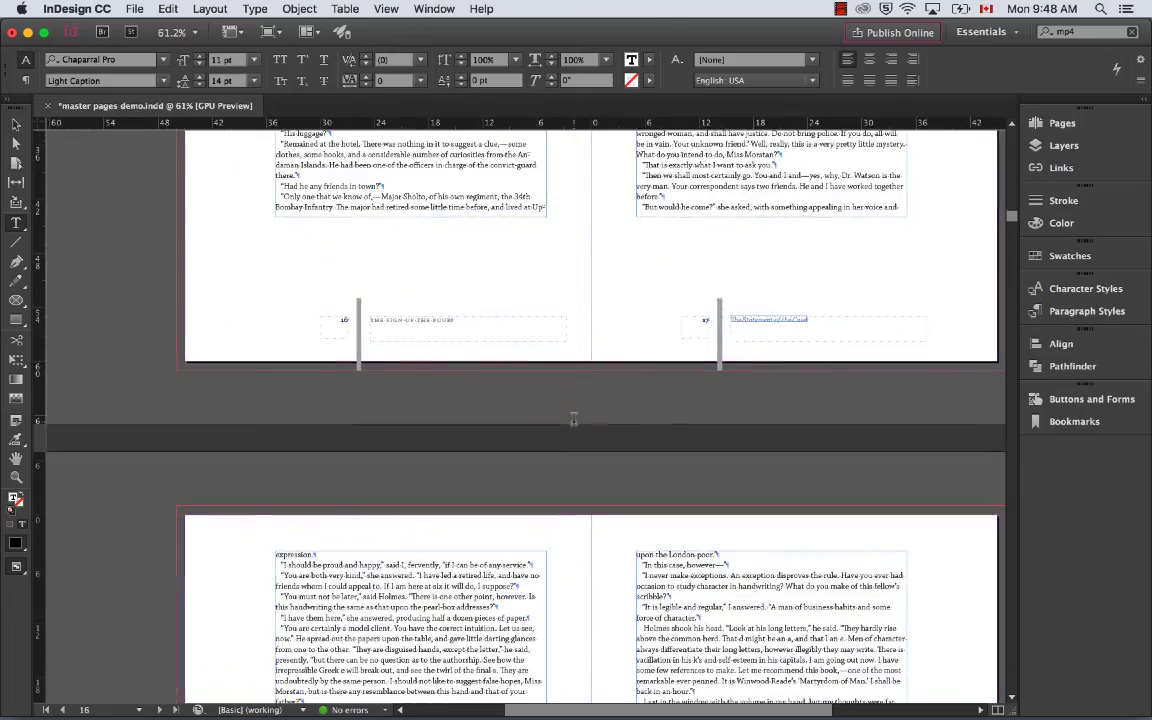
{"action": "scroll", "coordinate": [573, 419], "scroll_direction": "up", "scroll_amount": 5}
{"action": "scroll", "coordinate": [573, 419], "scroll_direction": "right", "scroll_amount": 3}
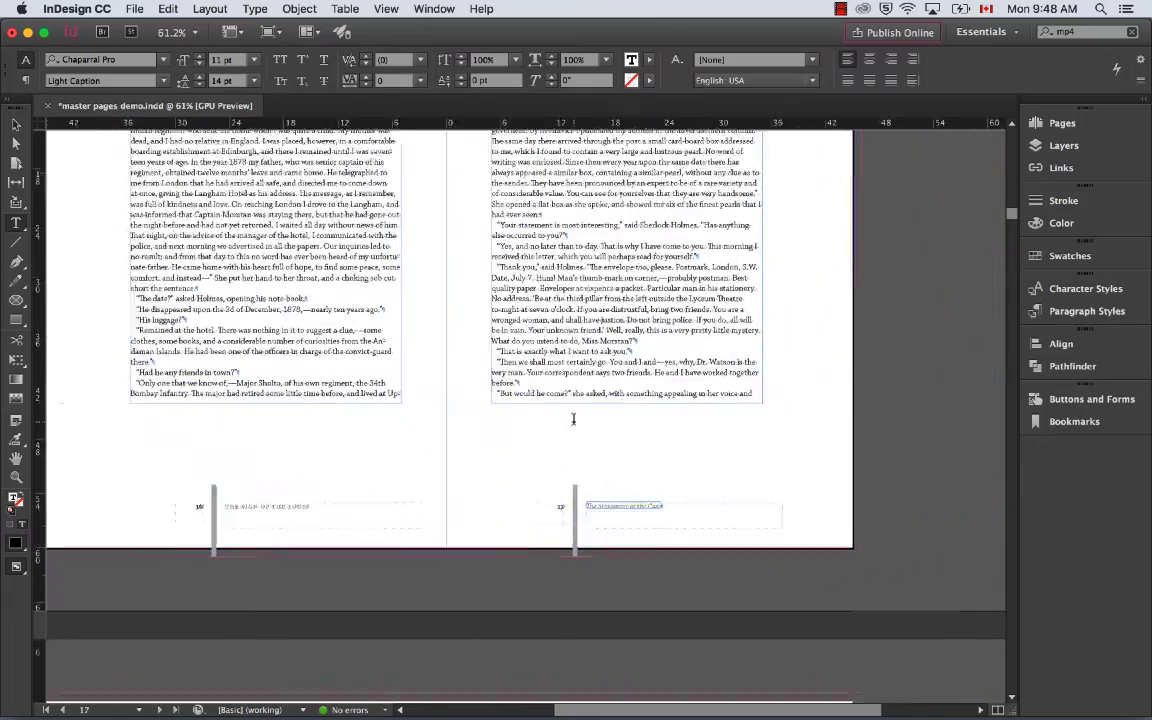
{"action": "scroll", "coordinate": [573, 419], "scroll_direction": "right", "scroll_amount": 3}
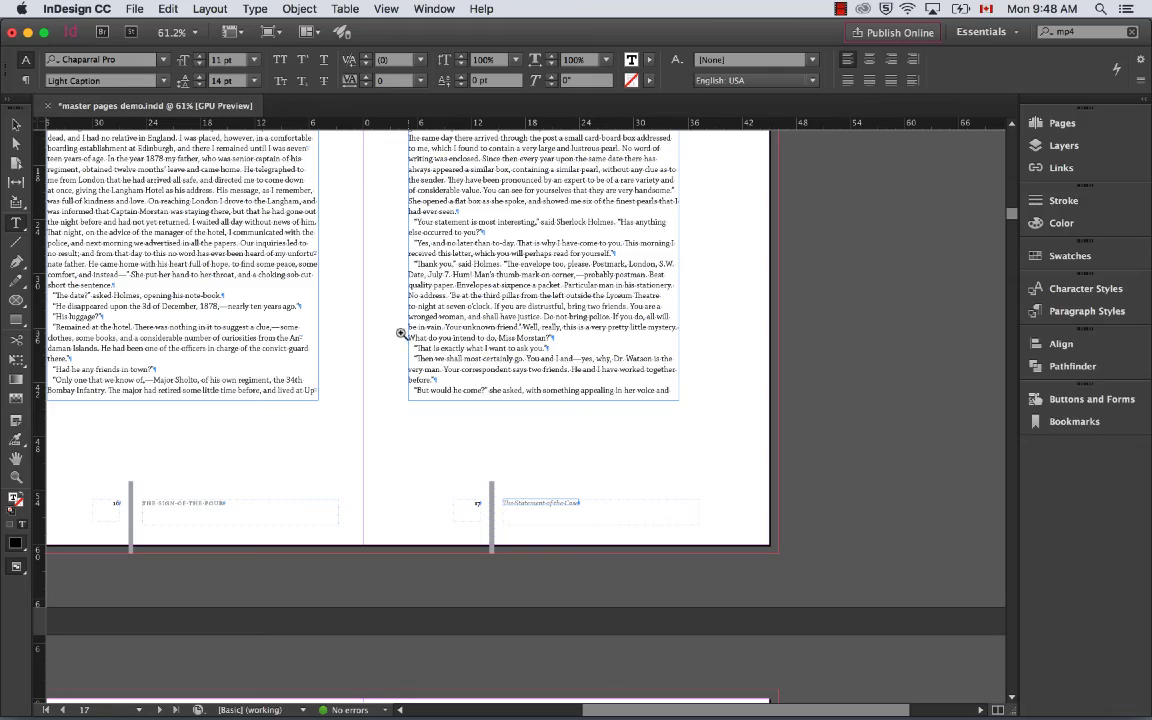
{"action": "left_click_drag", "start_coordinate": [393, 343], "coordinate": [592, 394]}
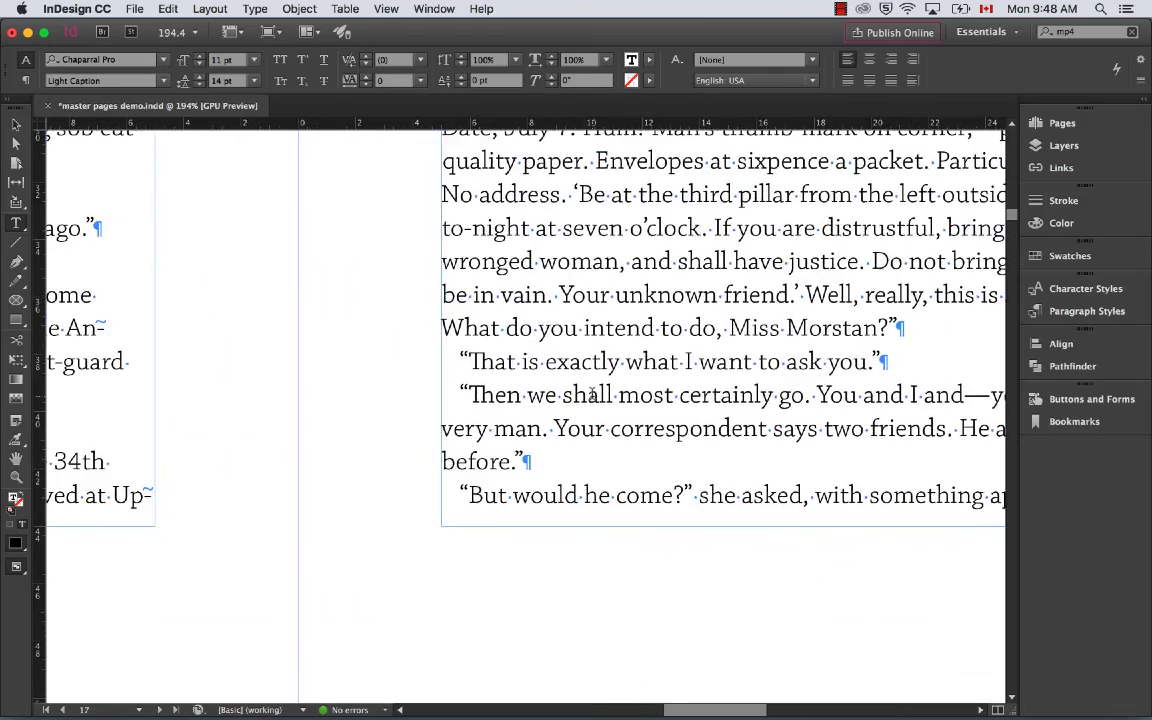
{"action": "scroll", "coordinate": [592, 394], "scroll_direction": "down", "scroll_amount": 2}
{"action": "scroll", "coordinate": [592, 394], "scroll_direction": "right", "scroll_amount": 10}
{"action": "scroll", "coordinate": [592, 394], "scroll_direction": "left", "scroll_amount": 5}
{"action": "scroll", "coordinate": [592, 394], "scroll_direction": "down", "scroll_amount": 1}
{"action": "scroll", "coordinate": [592, 394], "scroll_direction": "left", "scroll_amount": 1}
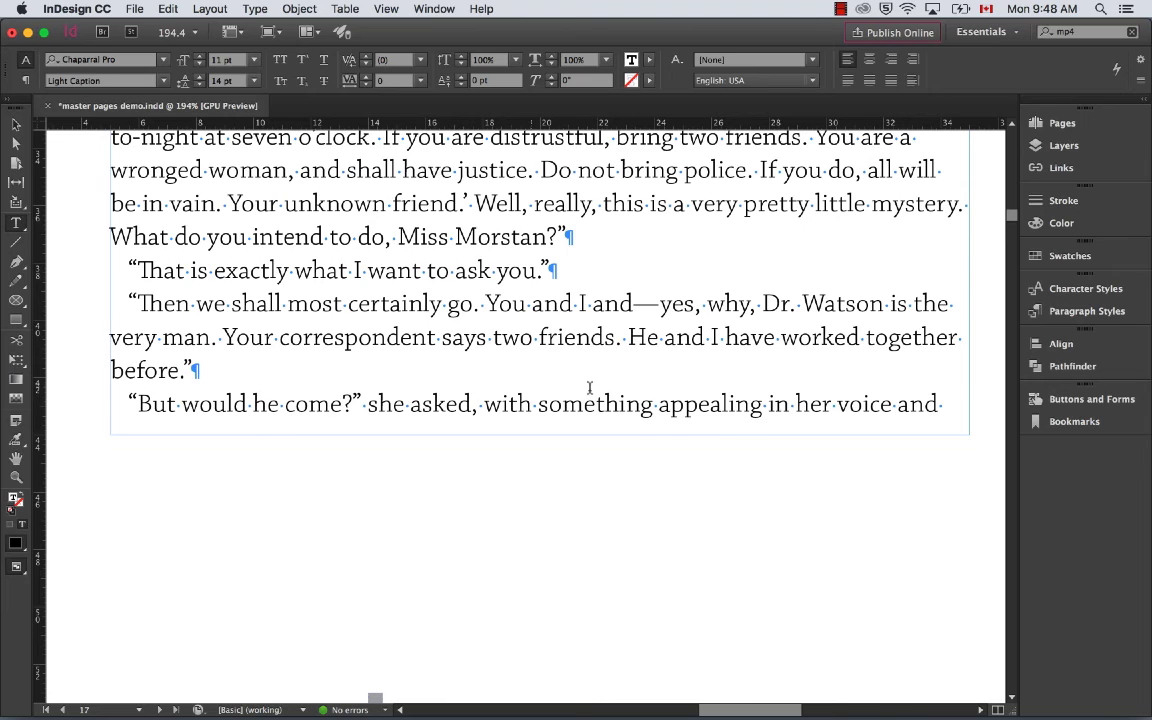
{"action": "left_click", "coordinate": [477, 405]}
{"action": "type", "text": ","}
{"action": "key", "text": "Escape"}
{"action": "key", "text": "super+0"}
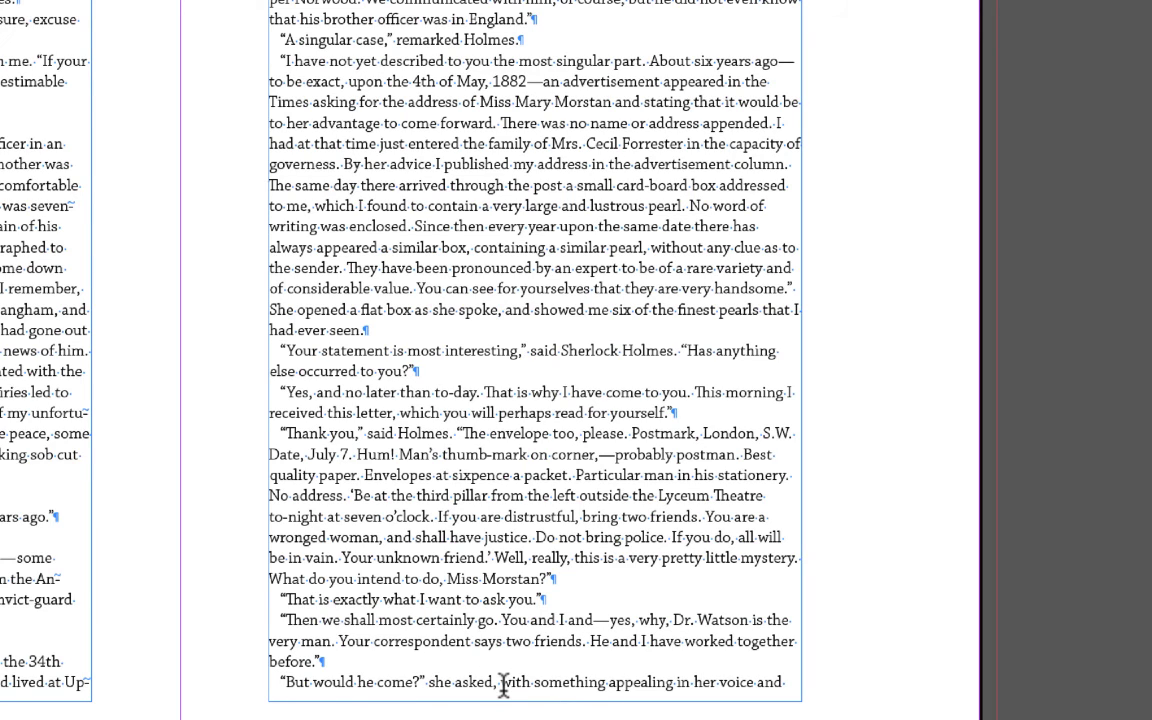
- Follow the last paragraph of page 17 to its continuation at the top of page 18
{"action": "left_click_drag", "start_coordinate": [257, 659], "coordinate": [700, 645]}
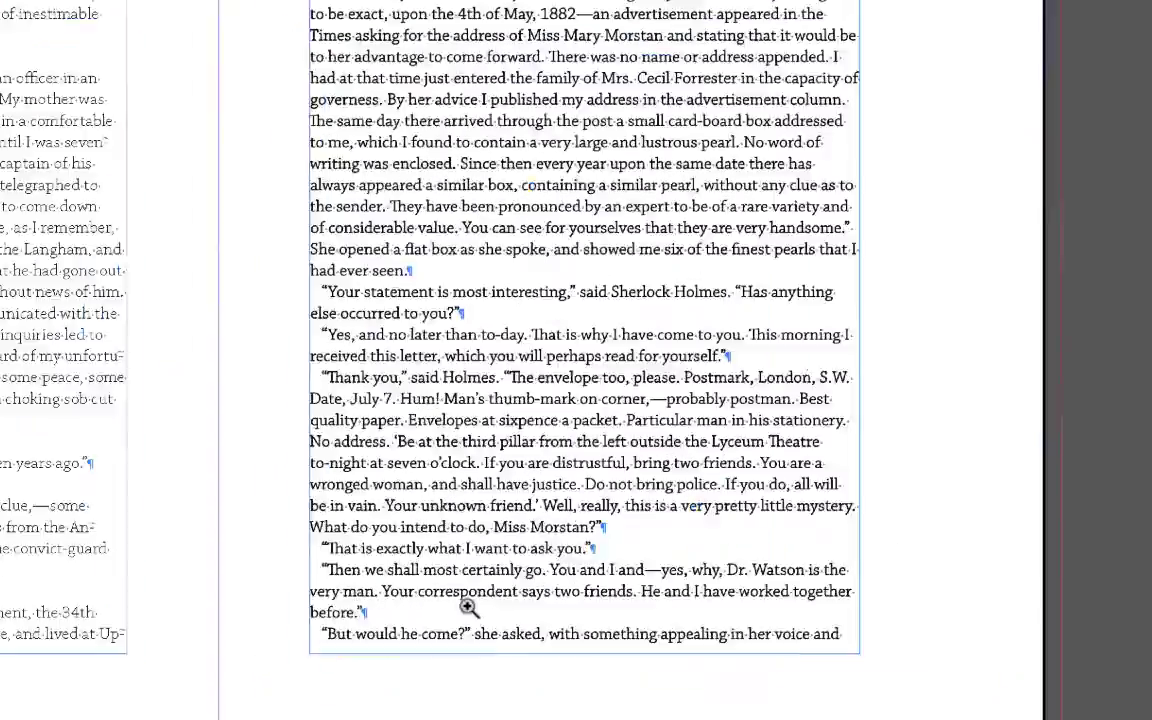
{"action": "scroll", "coordinate": [526, 415], "scroll_direction": "up", "scroll_amount": 6}
{"action": "scroll", "coordinate": [526, 415], "scroll_direction": "down", "scroll_amount": 15}
{"action": "scroll", "coordinate": [526, 415], "scroll_direction": "up", "scroll_amount": 6}
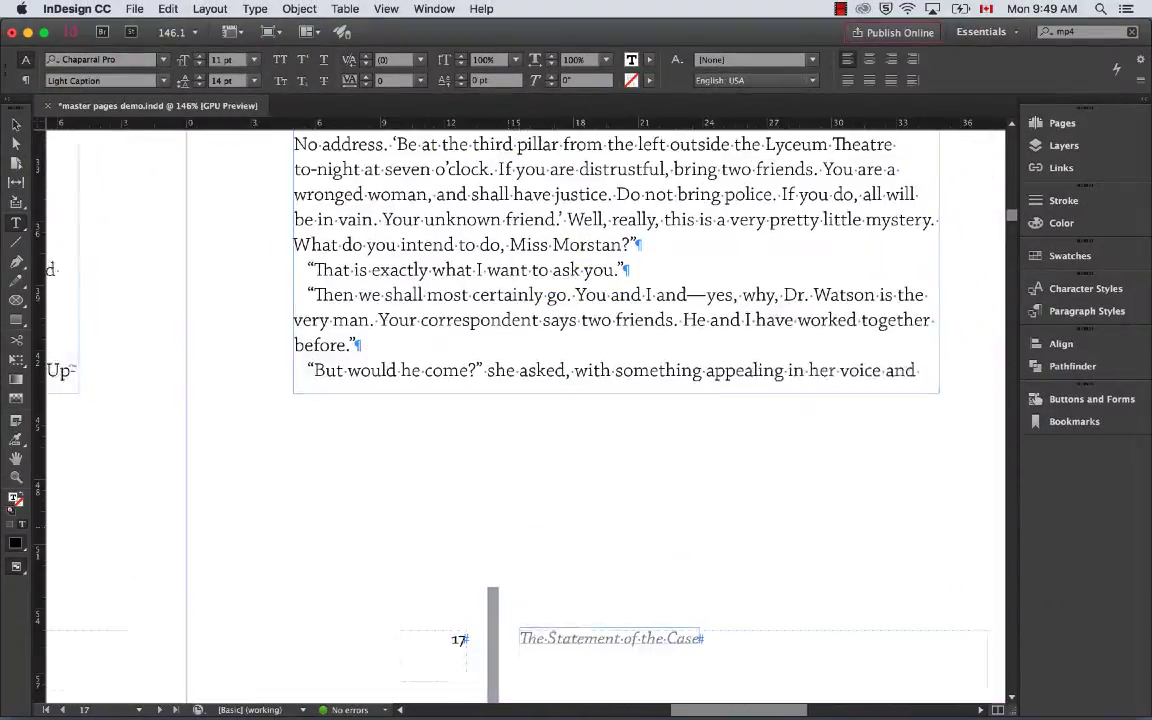
{"action": "scroll", "coordinate": [526, 415], "scroll_direction": "right", "scroll_amount": 2}
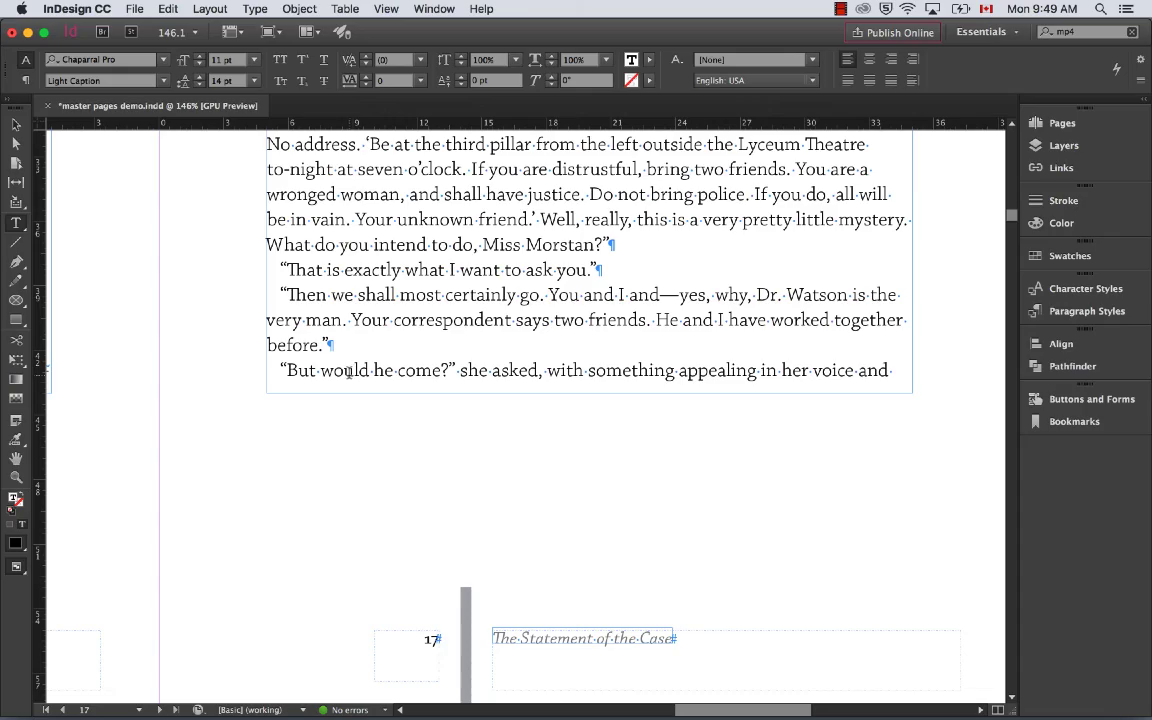
{"action": "scroll", "coordinate": [348, 372], "scroll_direction": "left", "scroll_amount": 3}
{"action": "scroll", "coordinate": [348, 372], "scroll_direction": "down", "scroll_amount": 12}
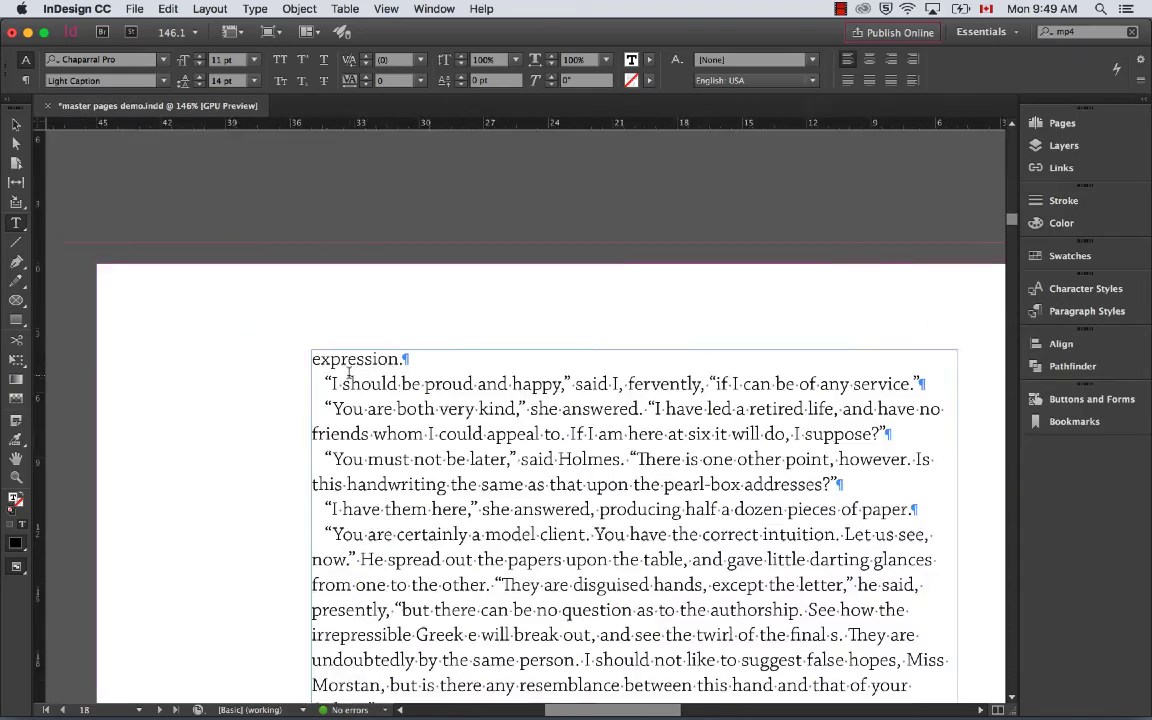
{"action": "scroll", "coordinate": [348, 372], "scroll_direction": "right", "scroll_amount": 2}
{"action": "scroll", "coordinate": [348, 372], "scroll_direction": "down", "scroll_amount": 1}
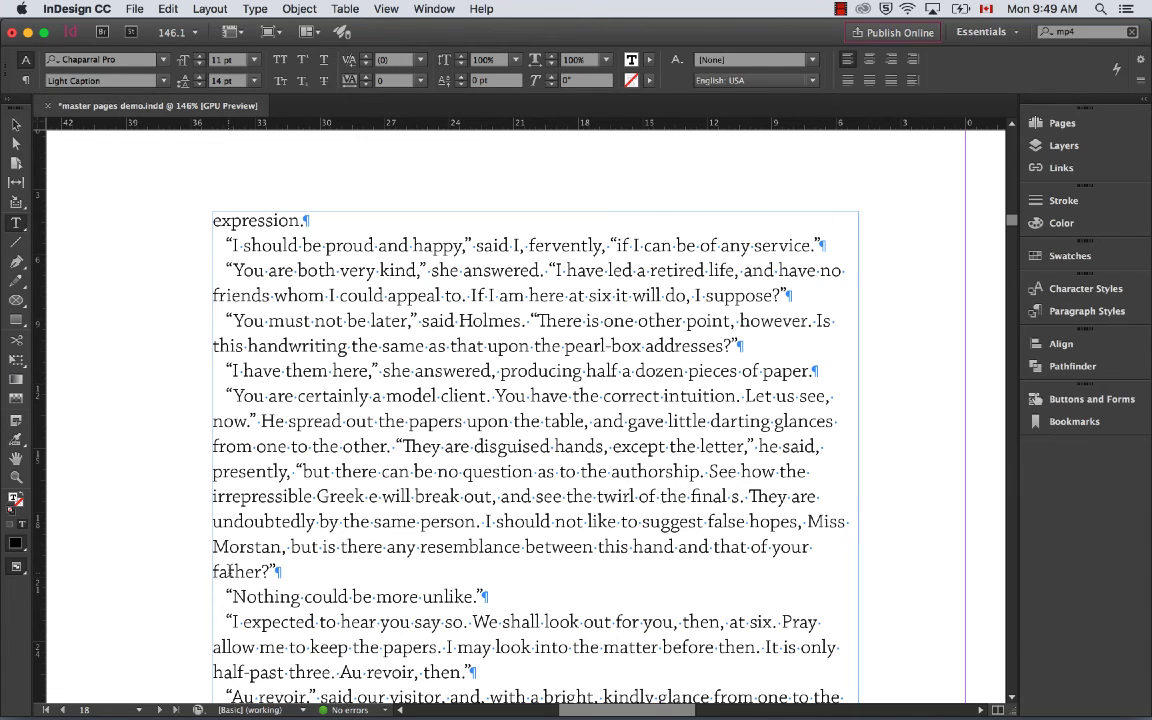
- Examine the paragraph ending carried over to the first line of page 19
{"action": "key", "text": "super+0"}
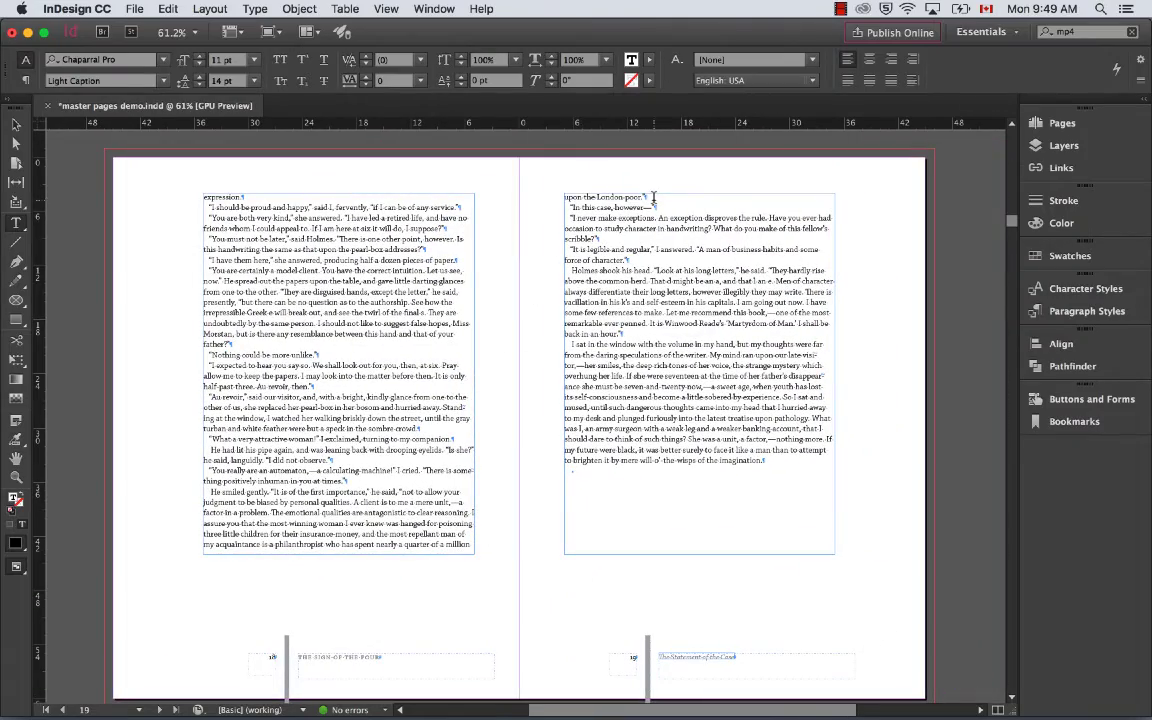
{"action": "left_click_drag", "start_coordinate": [541, 177], "coordinate": [677, 265]}
{"action": "scroll", "coordinate": [675, 264], "scroll_direction": "right", "scroll_amount": 8}
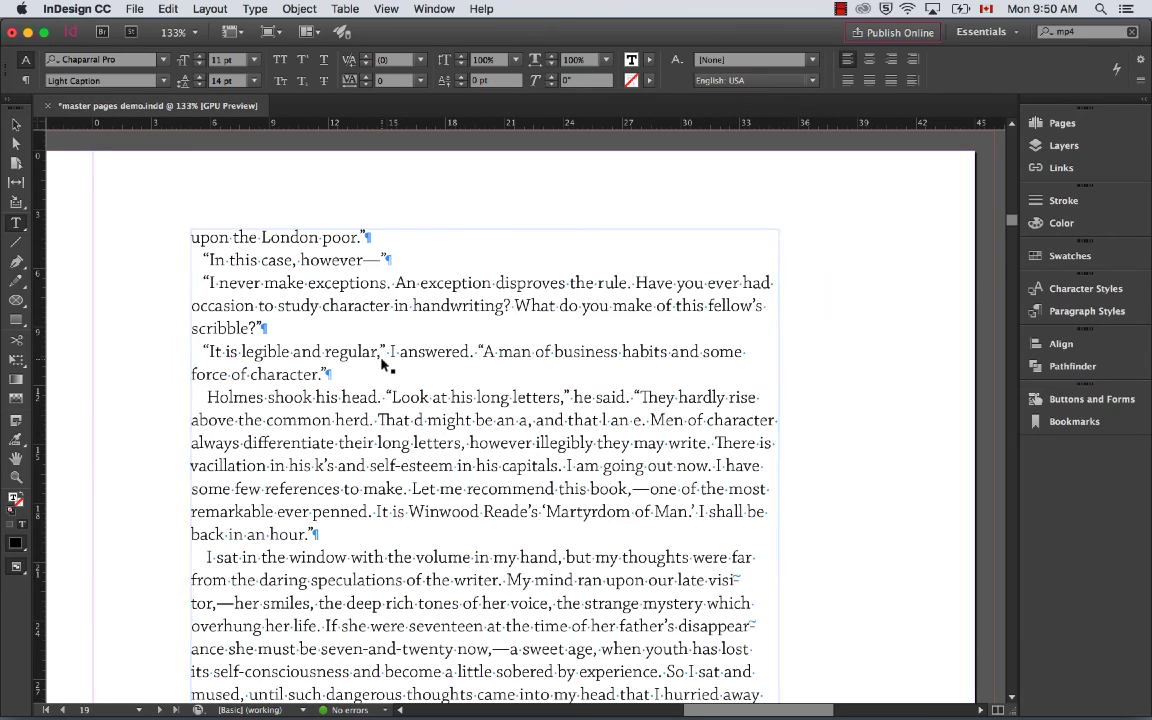
- Review how paragraphs break across the spreads of the "In Quest of a Solution" chapter, from page 20 to page 25
{"action": "key", "text": "super+0"}
{"action": "scroll", "coordinate": [381, 355], "scroll_direction": "left", "scroll_amount": 5}
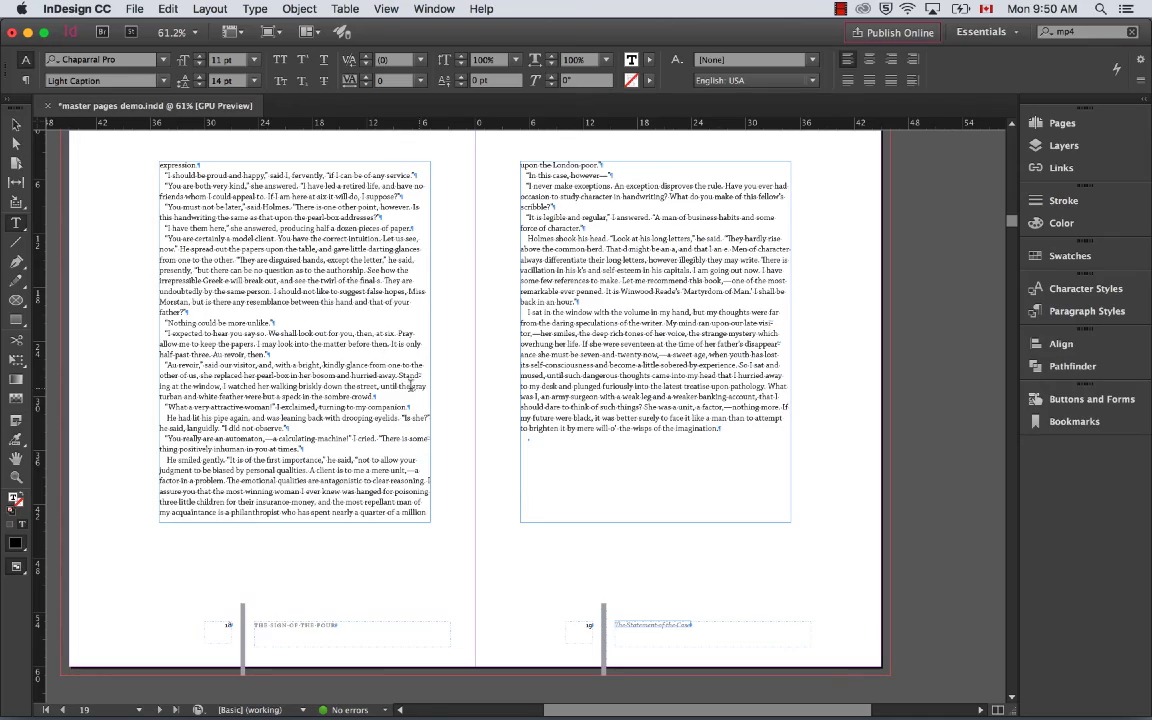
{"action": "scroll", "coordinate": [174, 168], "scroll_direction": "up", "scroll_amount": 10}
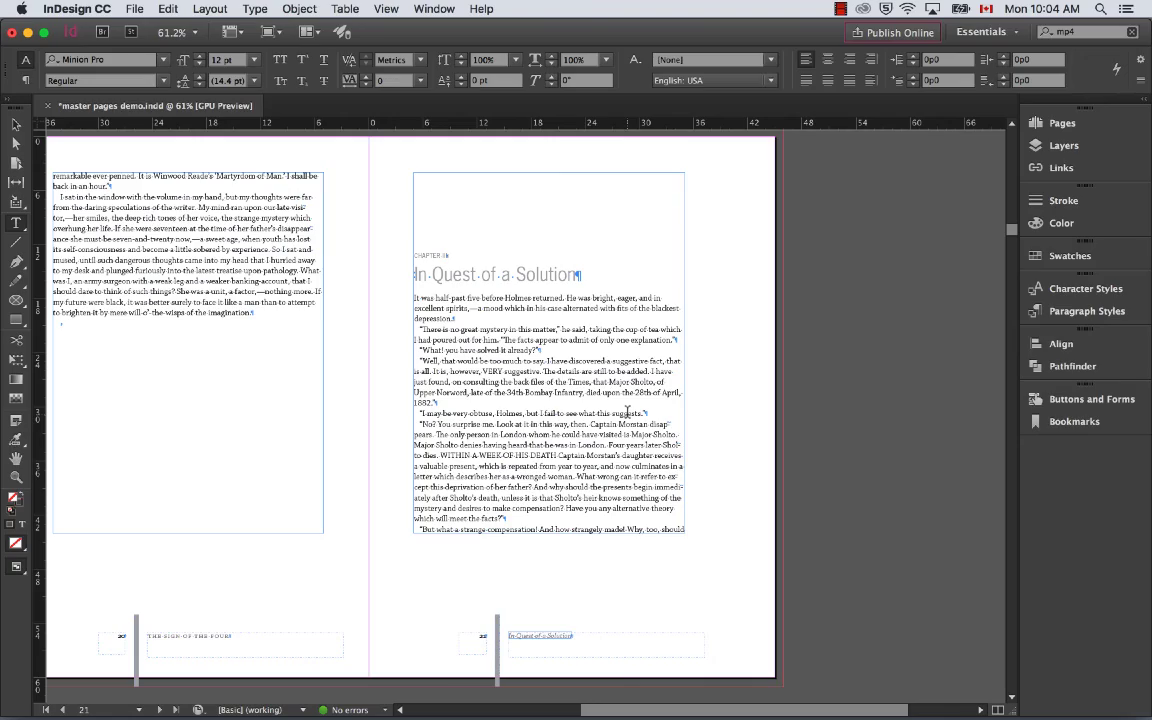
{"action": "scroll", "coordinate": [627, 412], "scroll_direction": "down", "scroll_amount": 10}
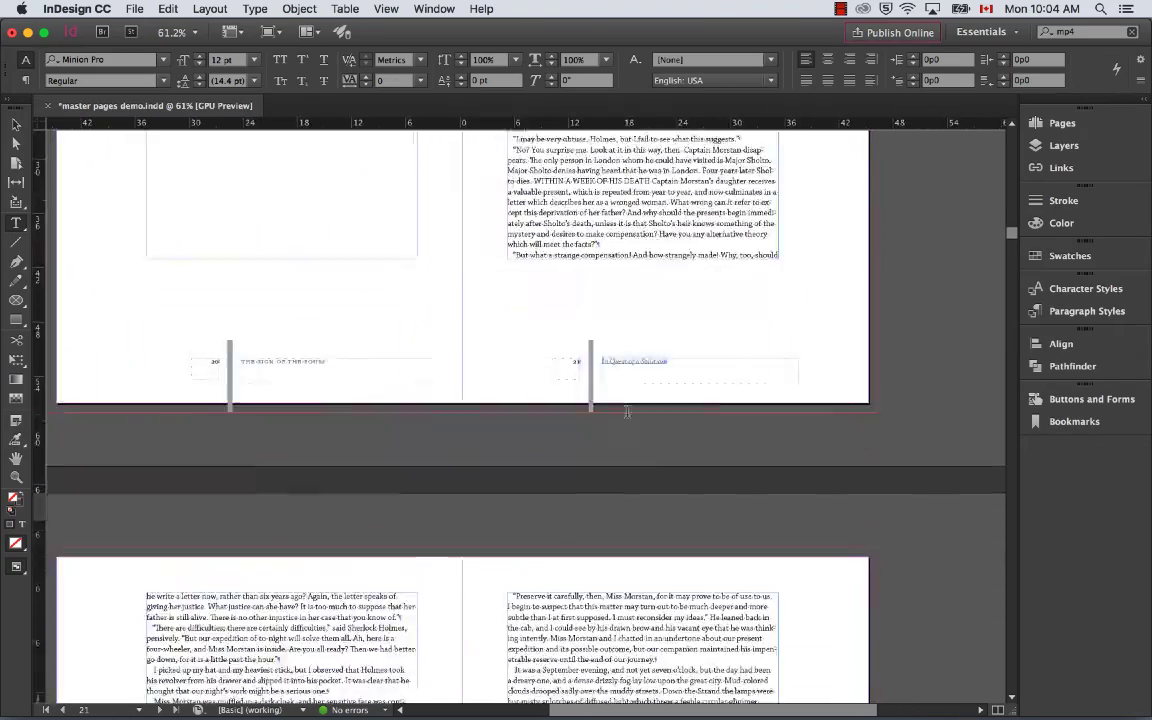
{"action": "scroll", "coordinate": [627, 410], "scroll_direction": "down", "scroll_amount": 3}
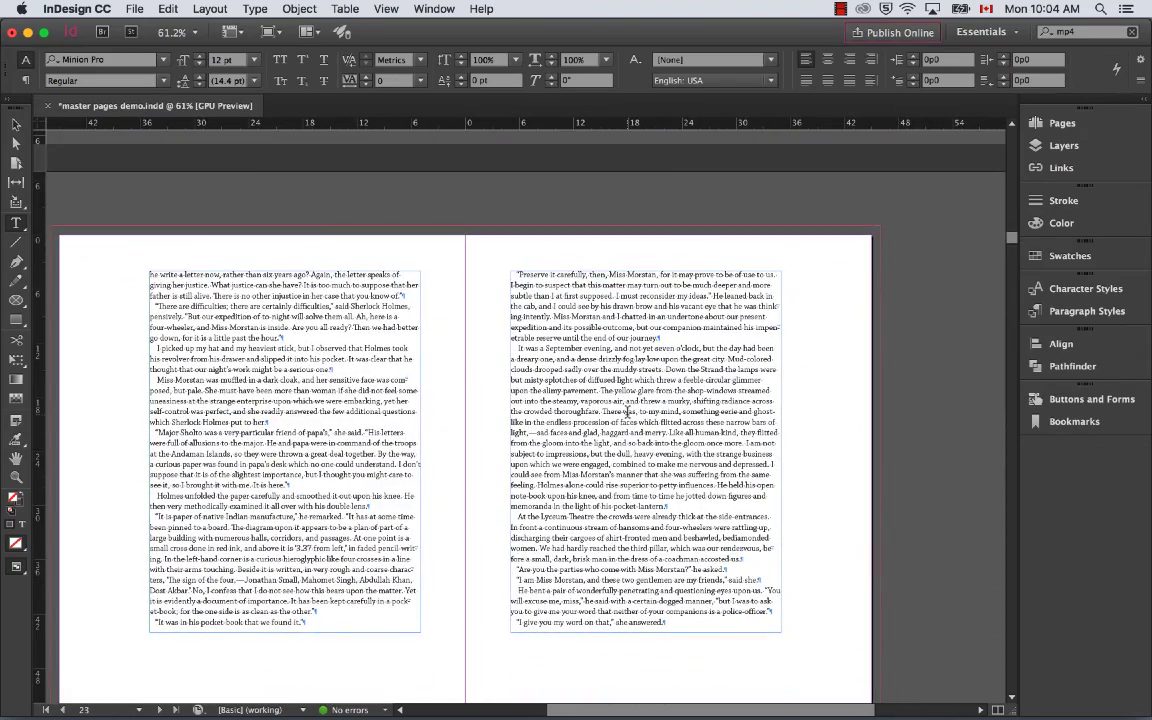
{"action": "scroll", "coordinate": [627, 411], "scroll_direction": "down", "scroll_amount": 12}
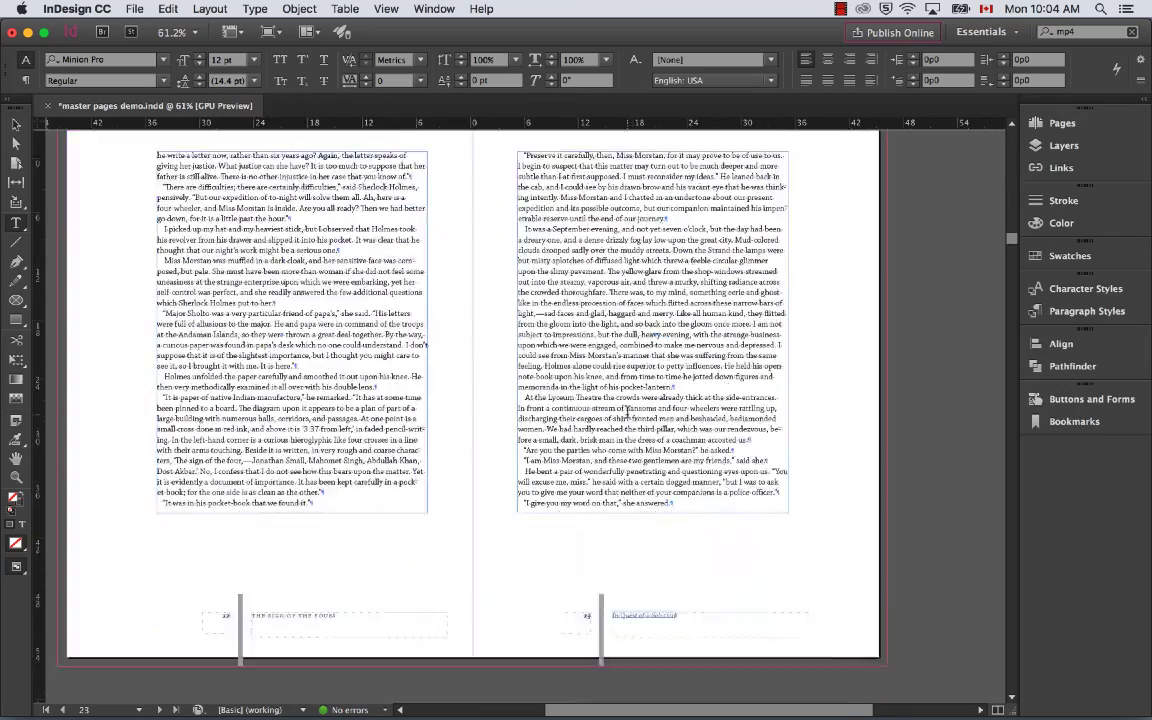
{"action": "scroll", "coordinate": [627, 412], "scroll_direction": "down", "scroll_amount": 4}
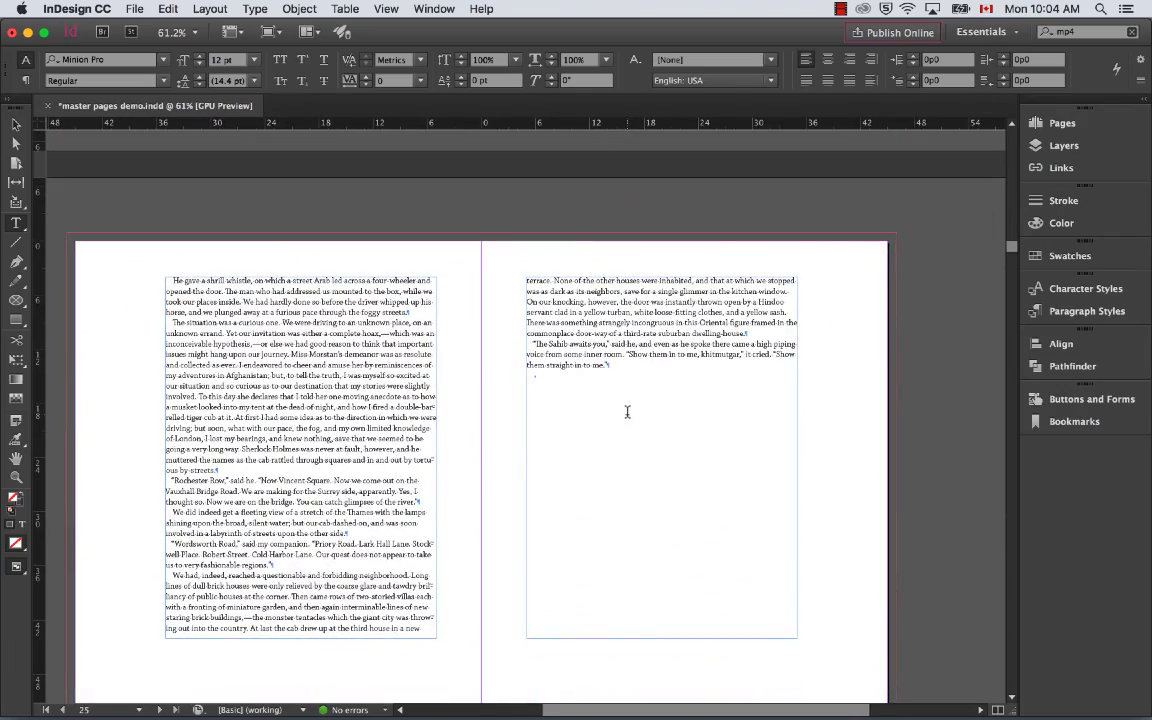
{"action": "scroll", "coordinate": [627, 411], "scroll_direction": "up", "scroll_amount": 15}
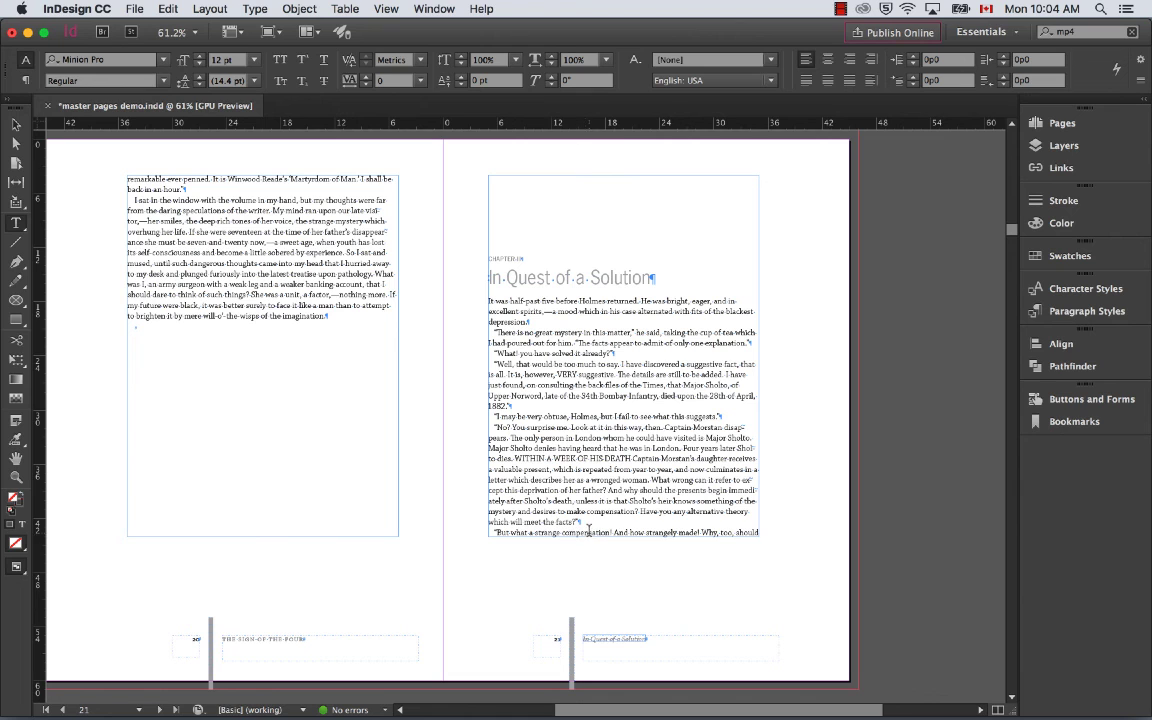
{"action": "scroll", "coordinate": [589, 530], "scroll_direction": "right", "scroll_amount": 3}
{"action": "scroll", "coordinate": [589, 530], "scroll_direction": "up", "scroll_amount": 1}
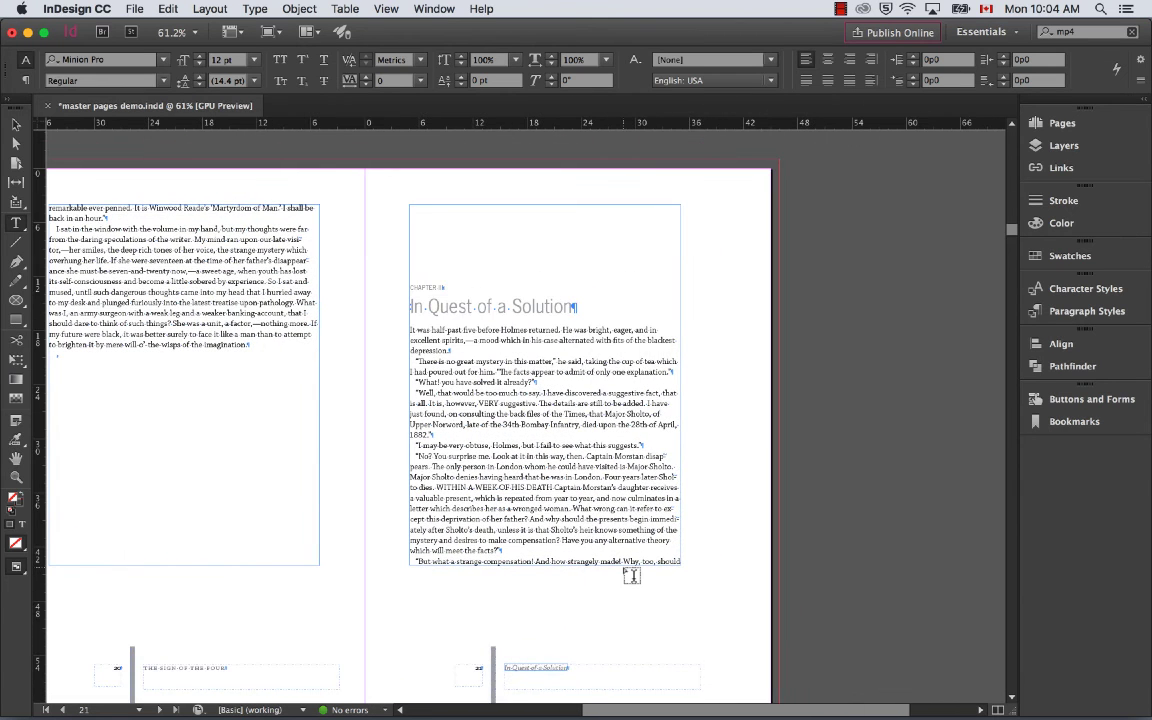
- Apply Keep Lines Together, with 2 lines at start and end, to the paragraph "But what a strange compensation!" at the foot of page 21
{"action": "left_click", "coordinate": [502, 556]}
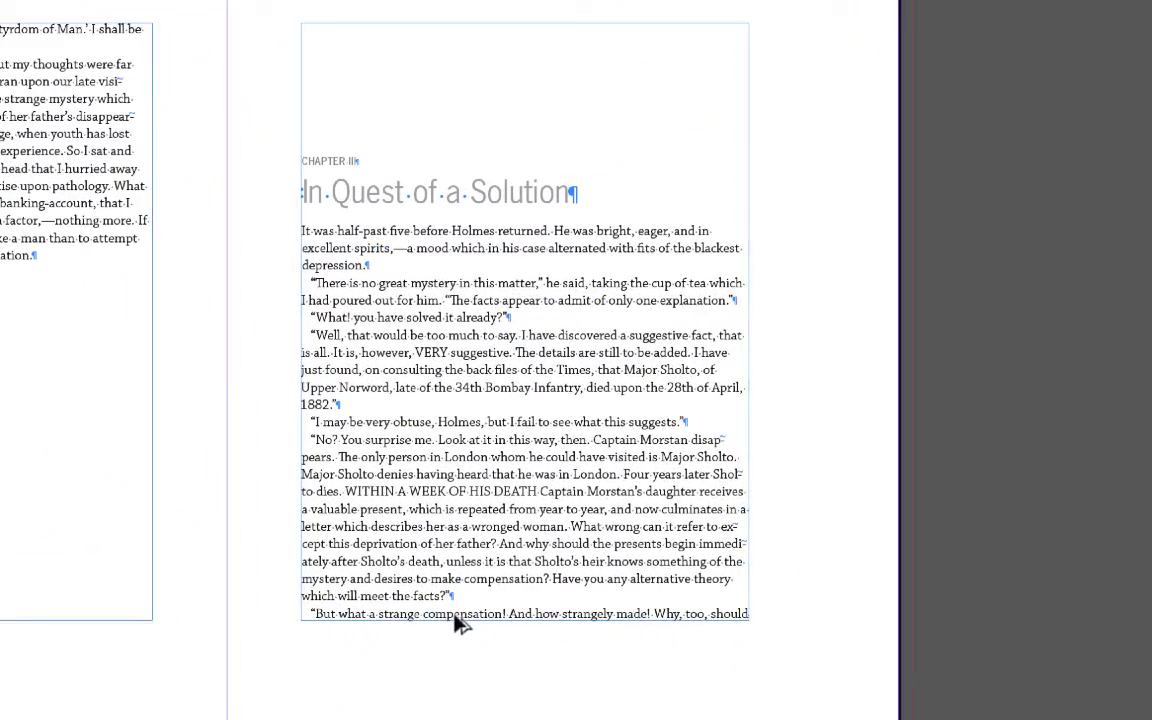
{"action": "key", "text": "super+alt+t"}
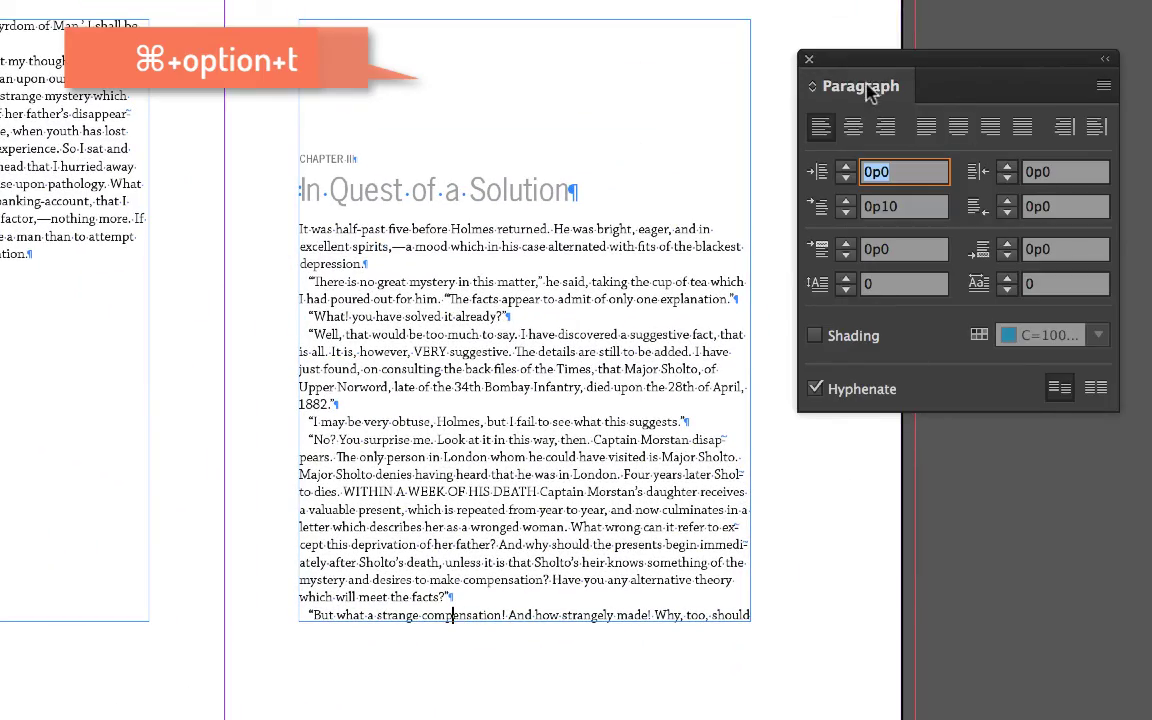
{"action": "left_click", "coordinate": [1104, 86]}
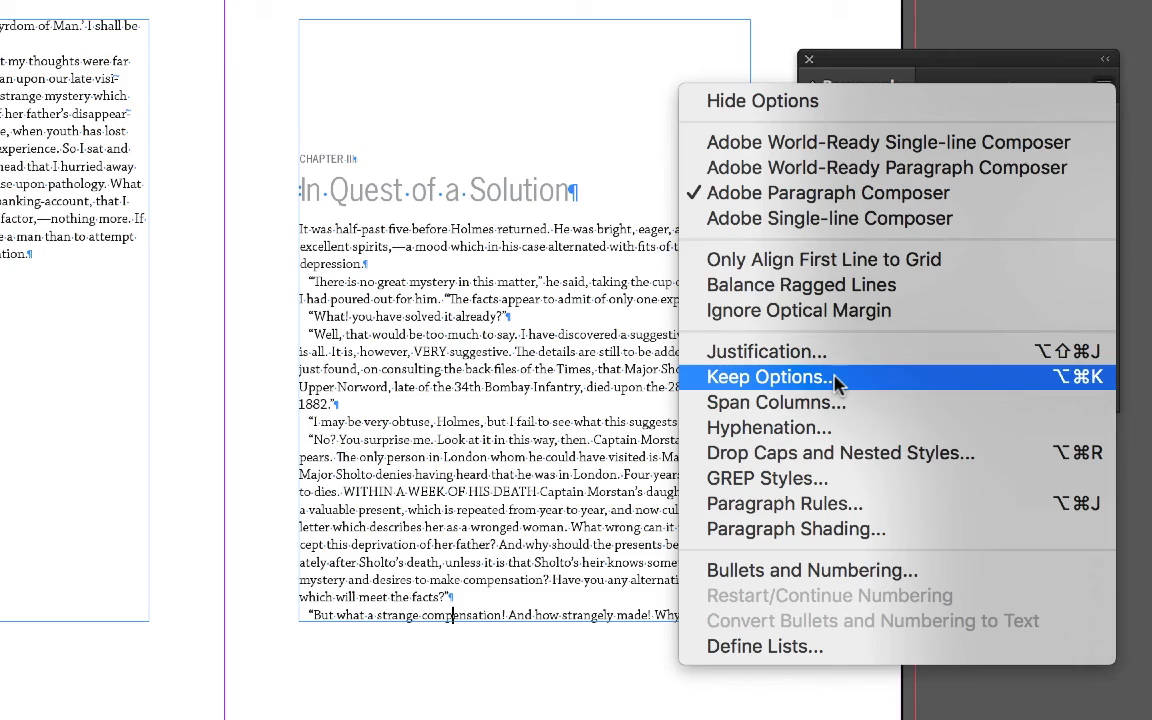
{"action": "key", "text": "super+alt+k"}
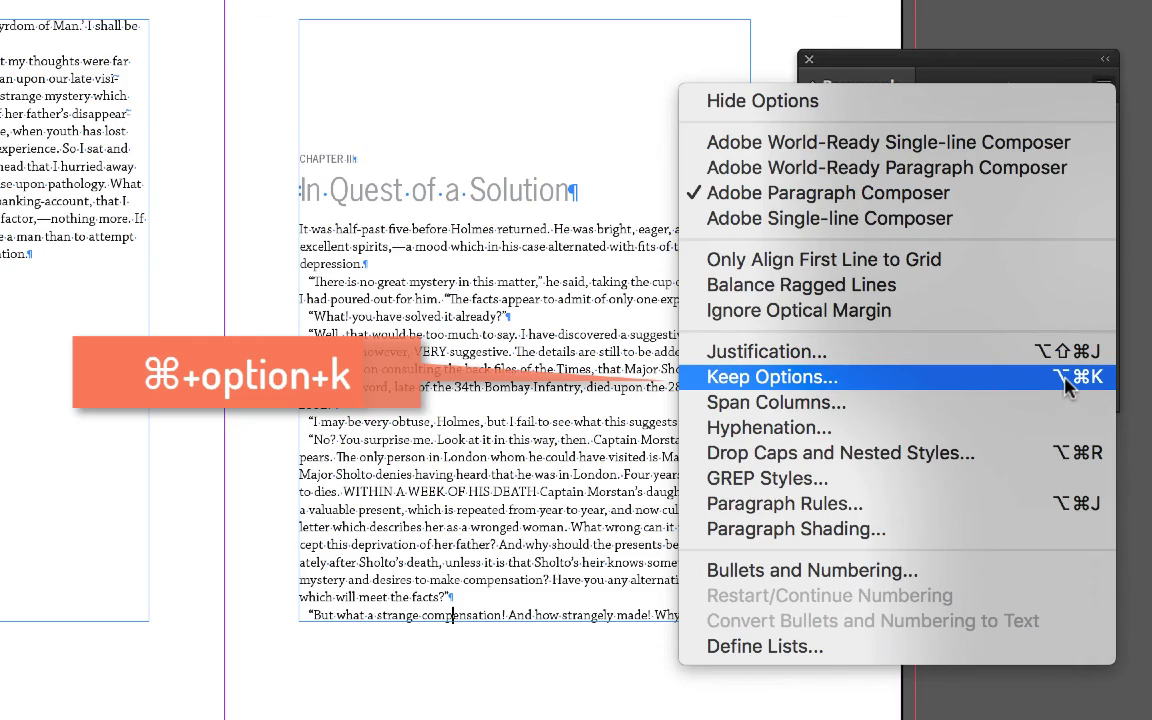
{"action": "left_click", "coordinate": [1070, 388]}
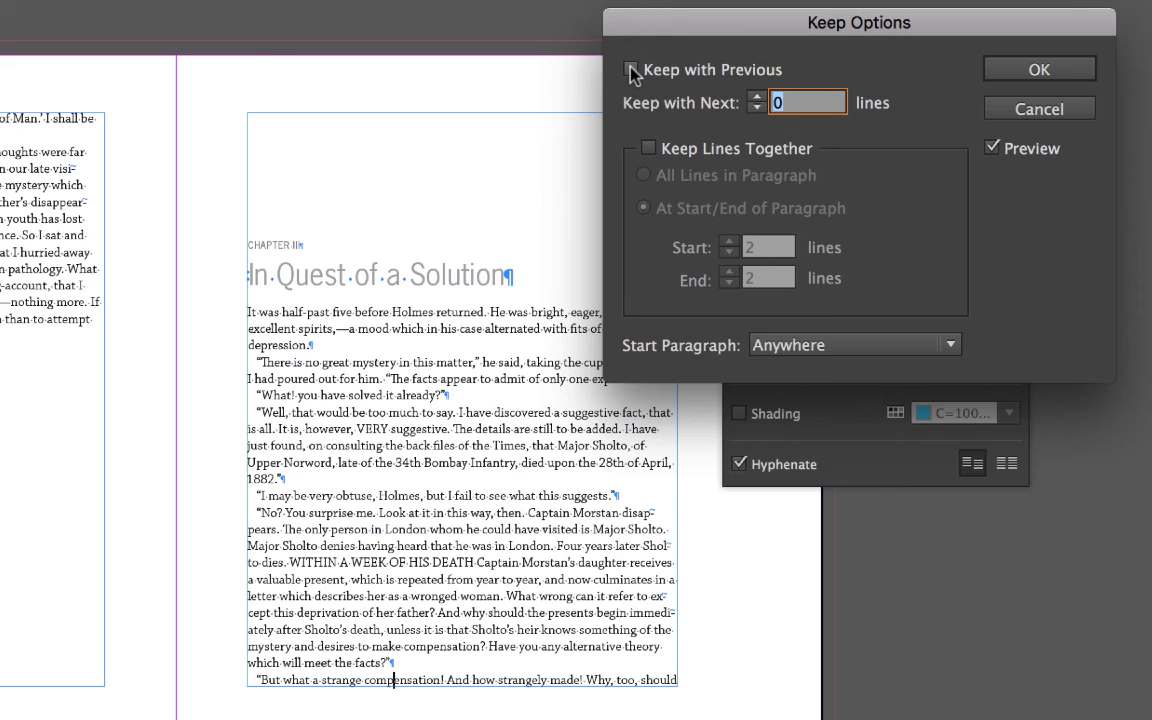
{"action": "left_click", "coordinate": [648, 149]}
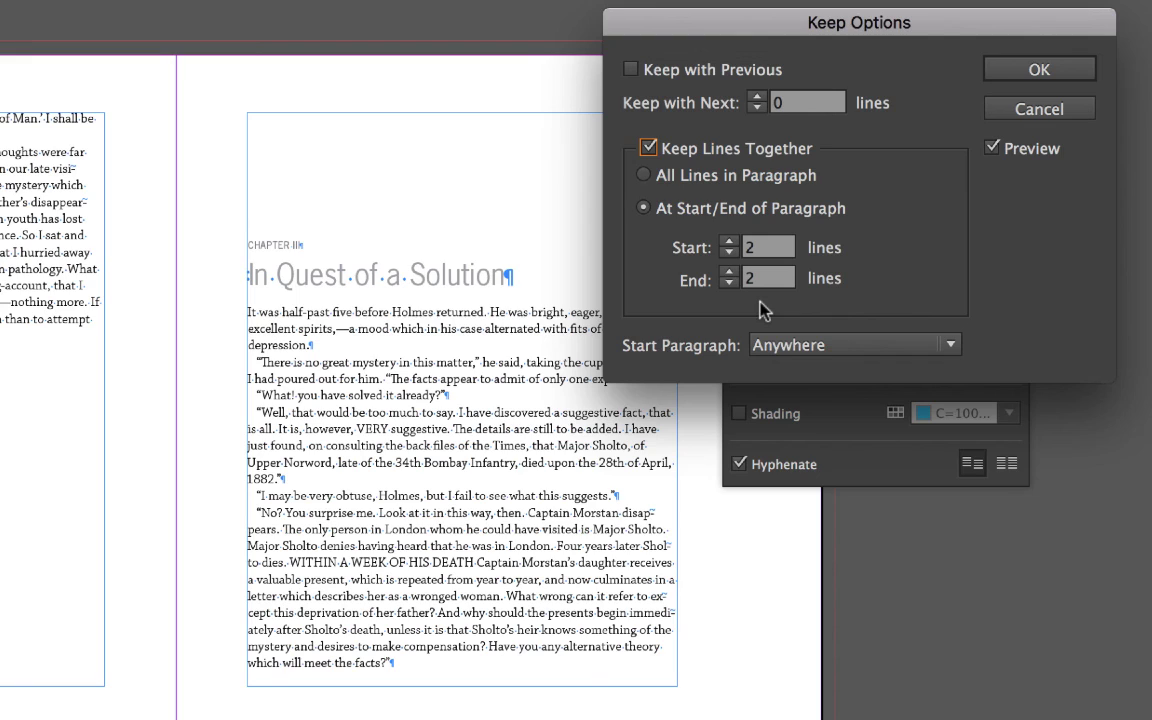
{"action": "left_click", "coordinate": [648, 148]}
{"action": "left_click", "coordinate": [648, 148]}
{"action": "left_click", "coordinate": [648, 148]}
{"action": "left_click", "coordinate": [648, 148]}
{"action": "left_click", "coordinate": [1040, 70]}
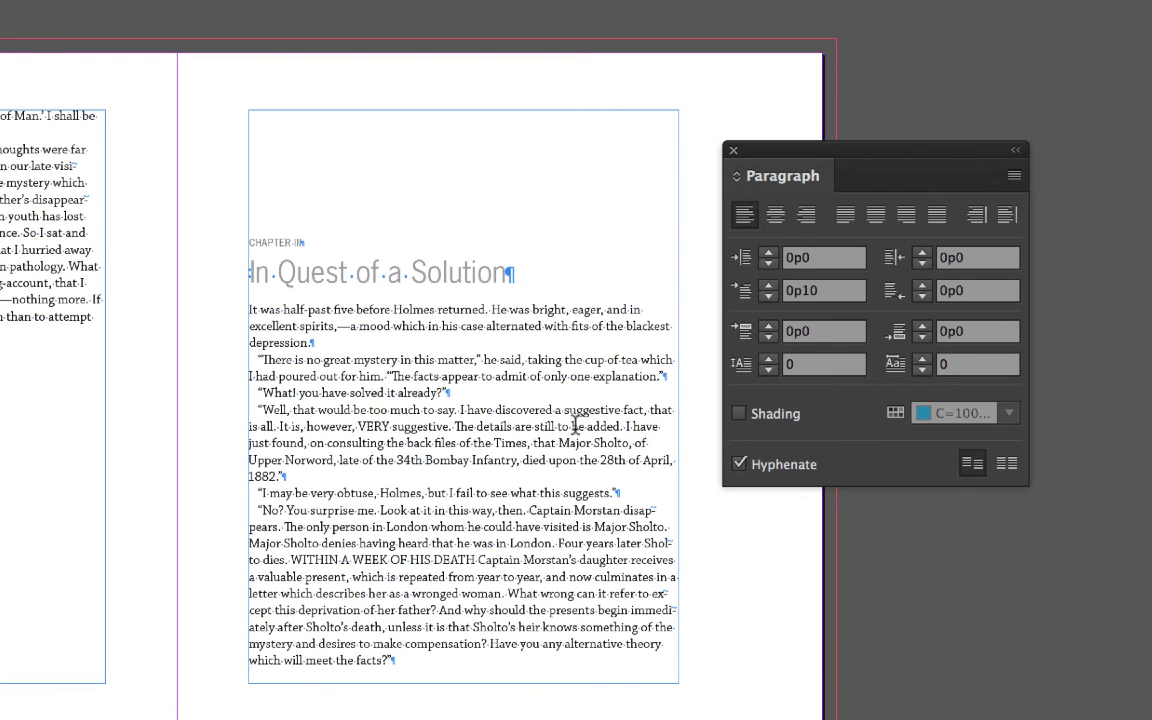
- Examine how the text reflows on pages 22 to 25 of "In Quest of a Solution"
{"action": "scroll", "coordinate": [290, 660], "scroll_direction": "down", "scroll_amount": 5}
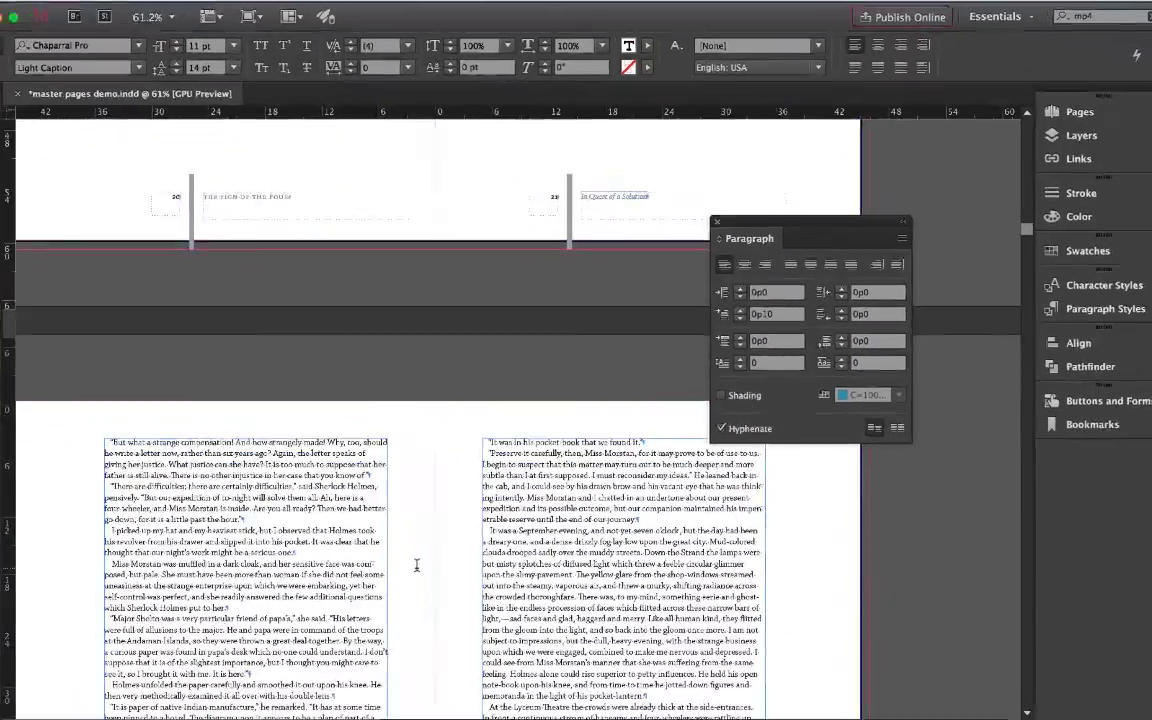
{"action": "scroll", "coordinate": [417, 565], "scroll_direction": "down", "scroll_amount": 4}
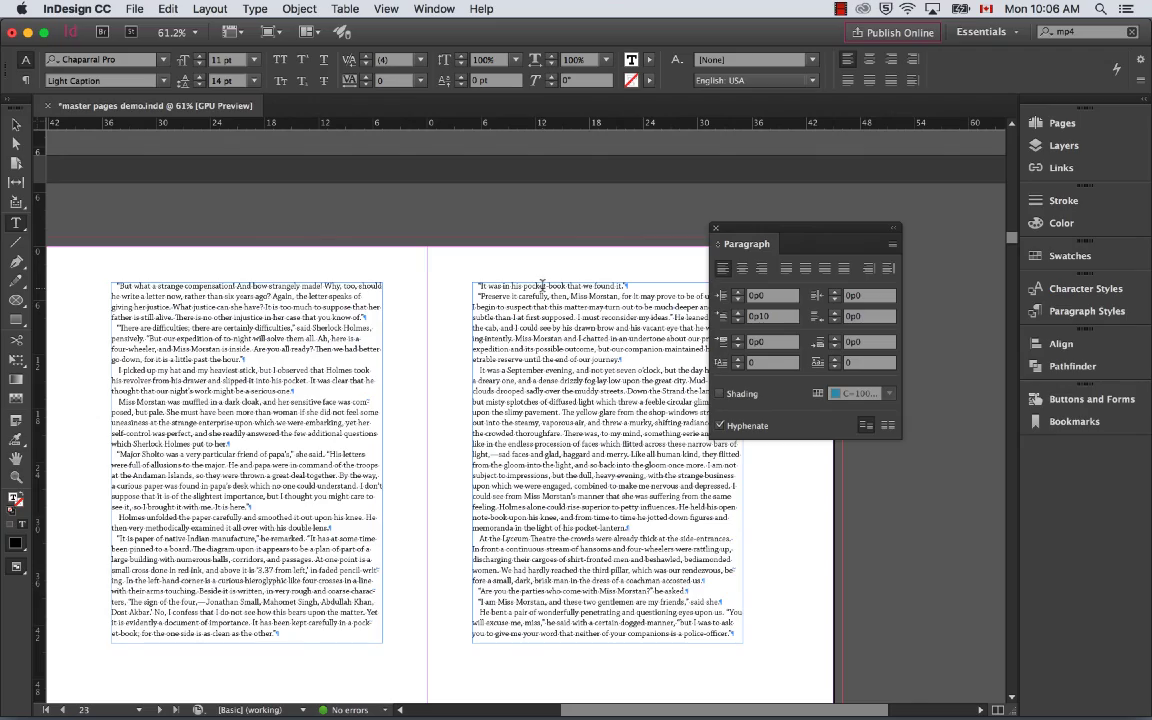
{"action": "scroll", "coordinate": [584, 472], "scroll_direction": "down", "scroll_amount": 1}
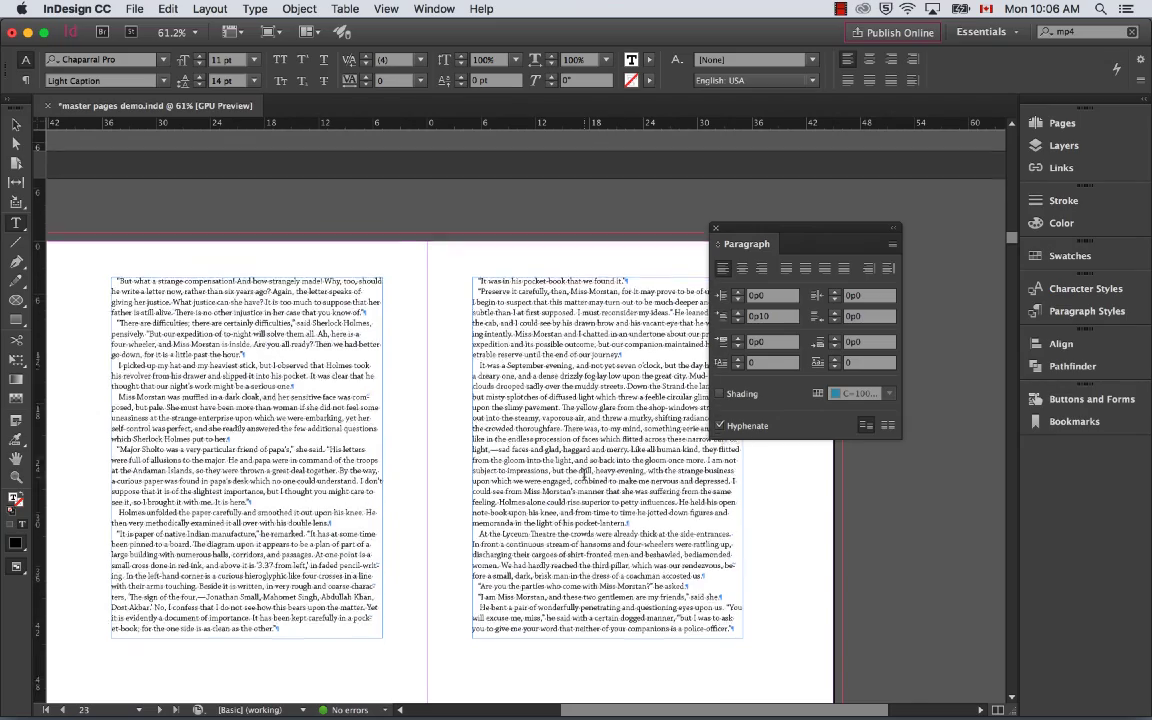
{"action": "scroll", "coordinate": [584, 472], "scroll_direction": "down", "scroll_amount": 15}
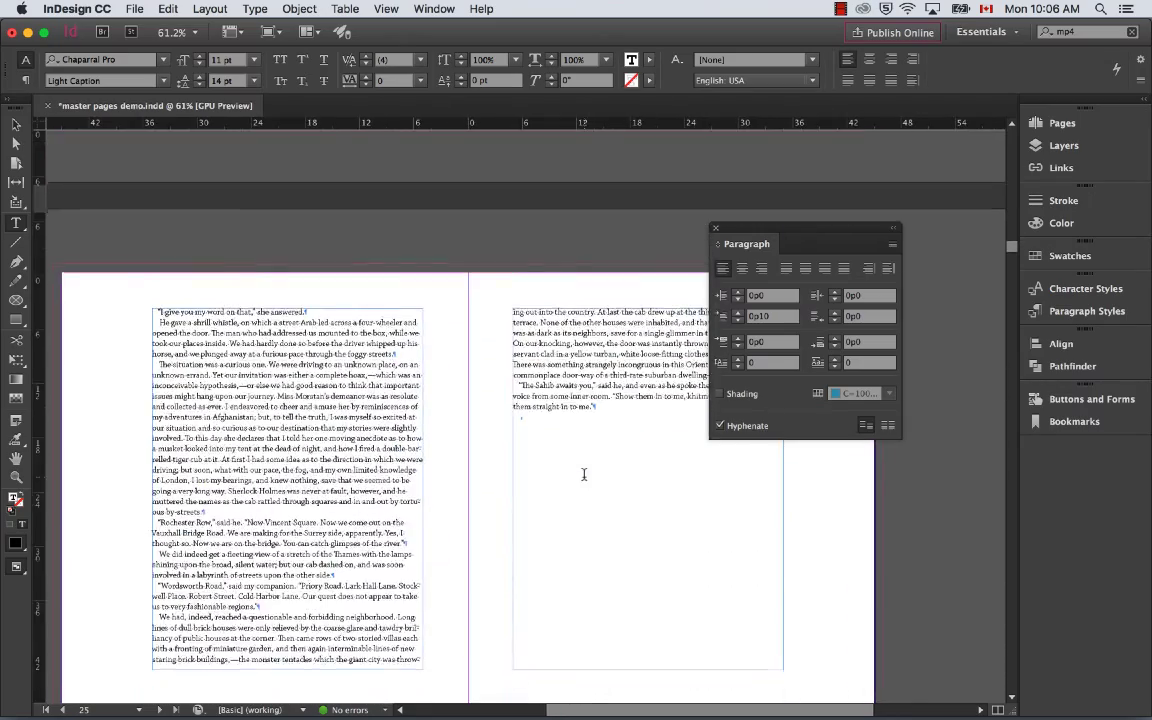
{"action": "scroll", "coordinate": [584, 475], "scroll_direction": "down", "scroll_amount": 1}
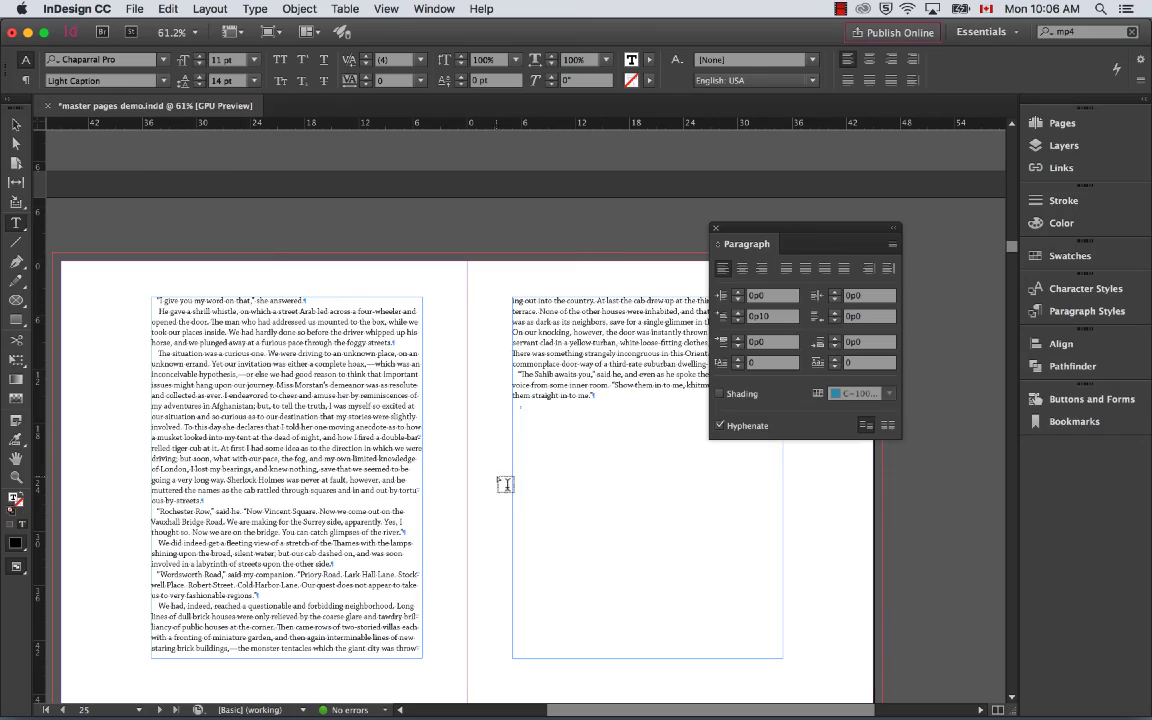
- Undo the Keep Options change on the paragraph "But what a strange compensation!"
{"action": "scroll", "coordinate": [524, 405], "scroll_direction": "up", "scroll_amount": 10}
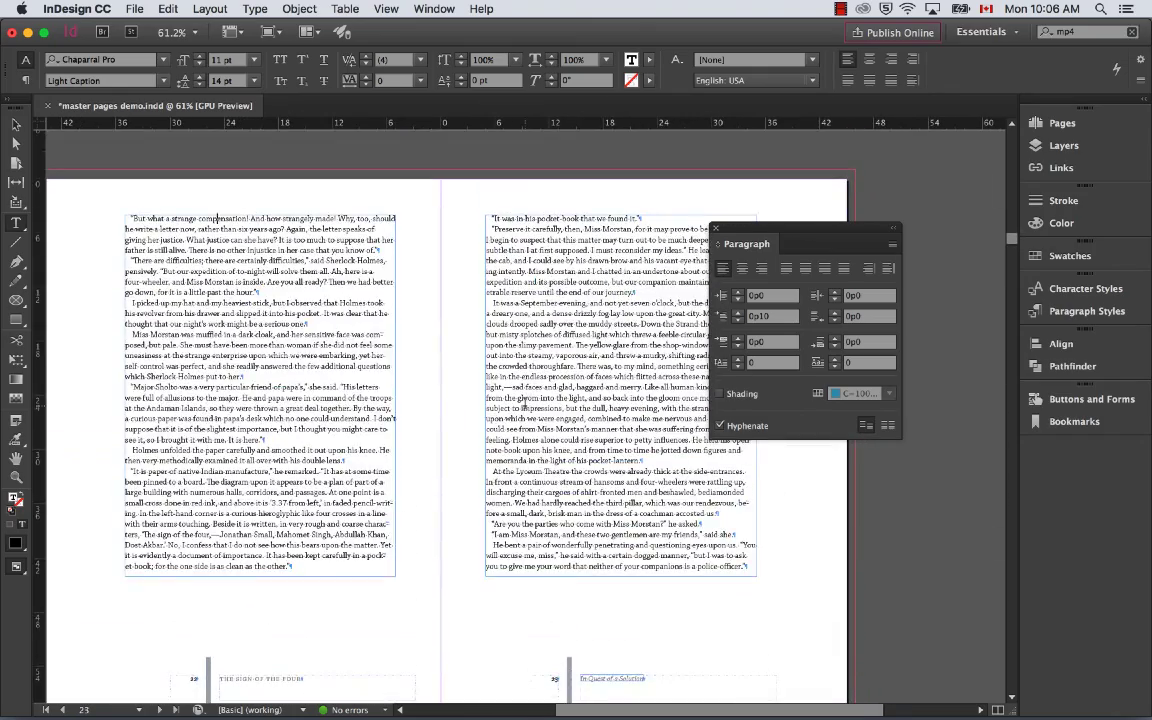
{"action": "scroll", "coordinate": [524, 402], "scroll_direction": "up", "scroll_amount": 6}
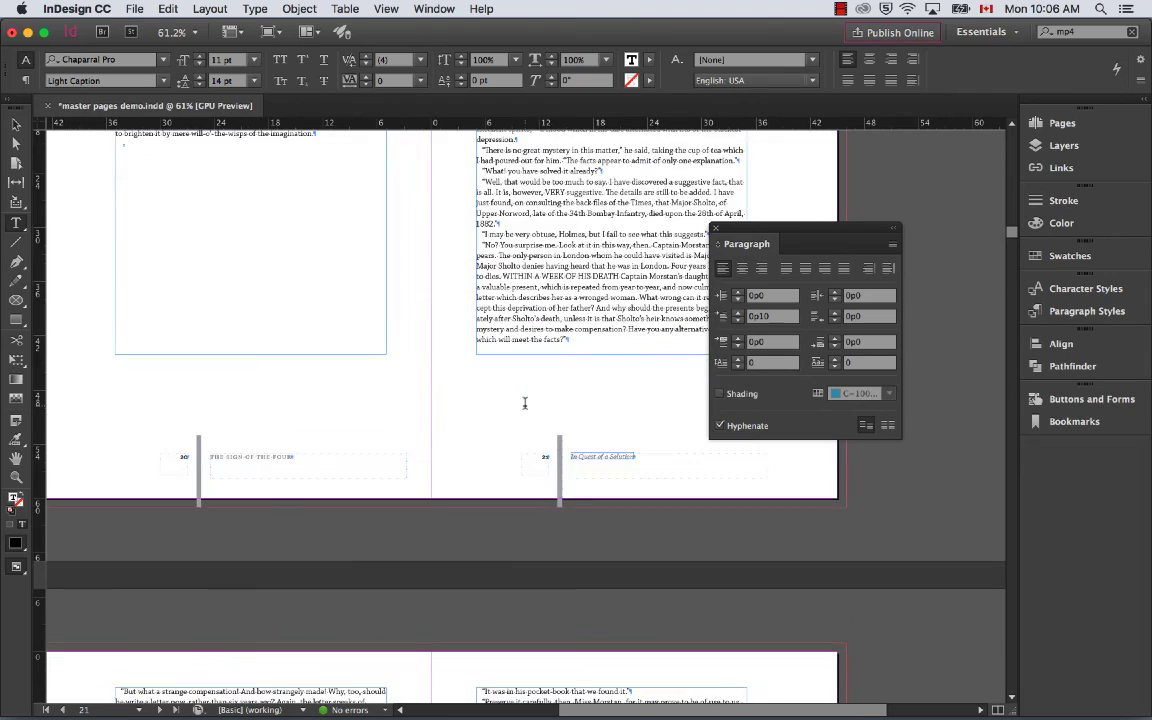
{"action": "scroll", "coordinate": [524, 402], "scroll_direction": "up", "scroll_amount": 2}
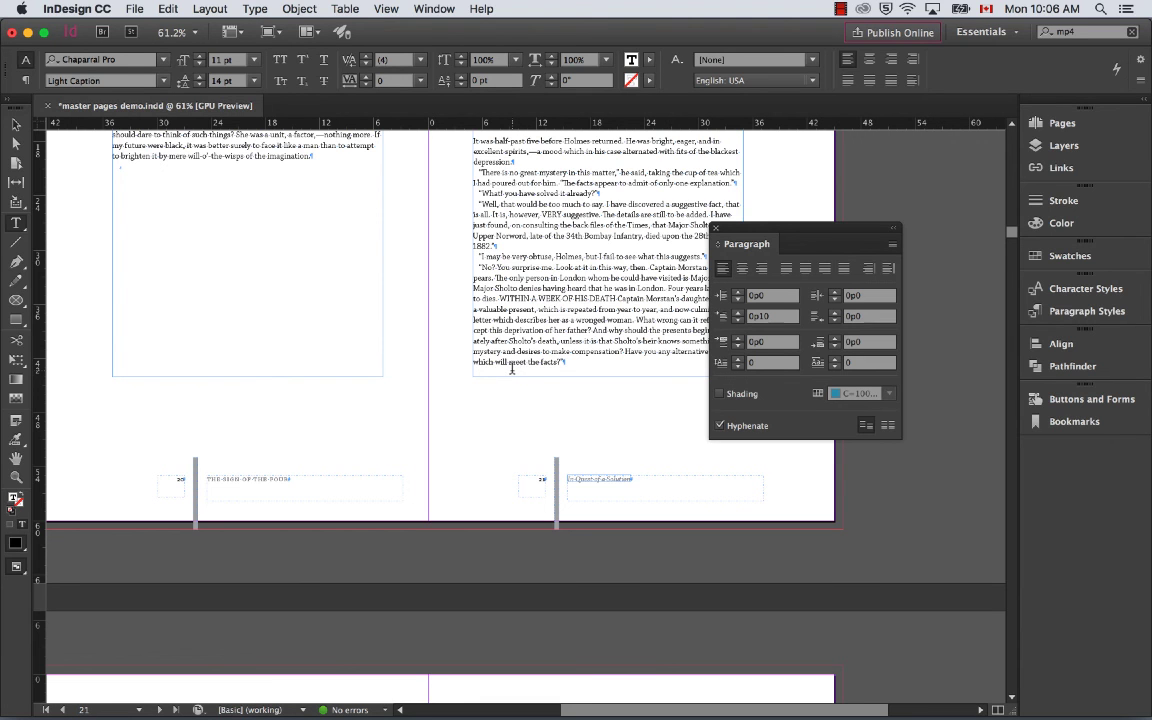
{"action": "scroll", "coordinate": [548, 403], "scroll_direction": "up", "scroll_amount": 4}
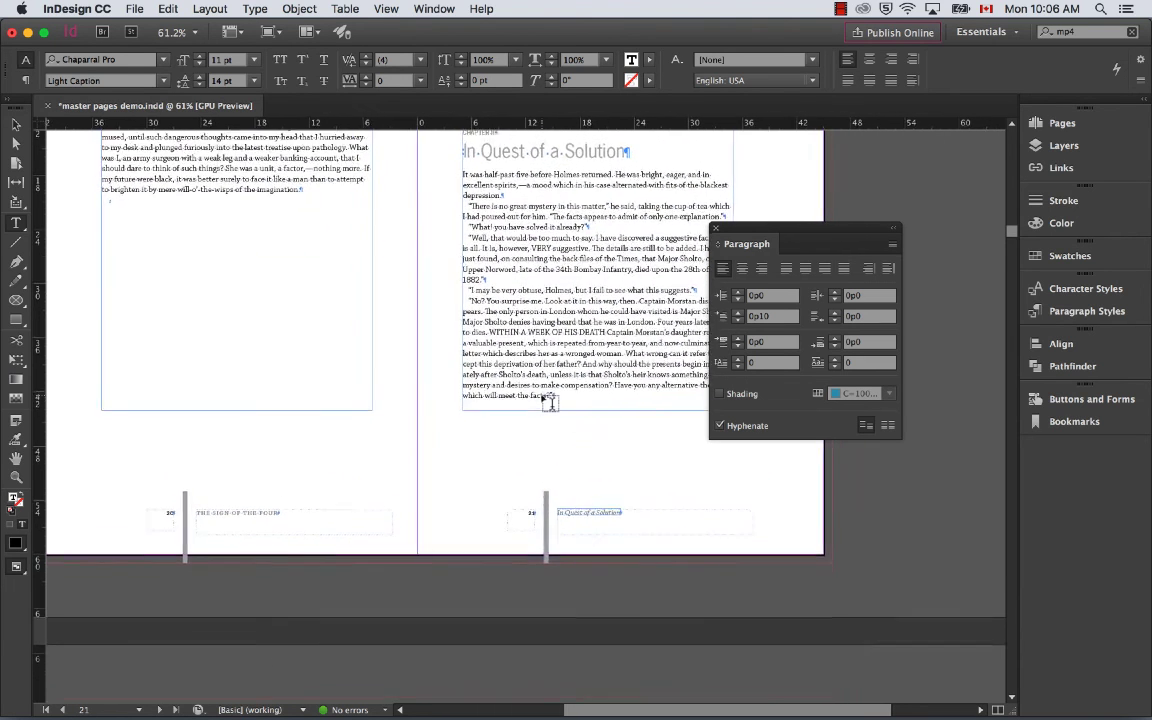
{"action": "scroll", "coordinate": [548, 401], "scroll_direction": "up", "scroll_amount": 2}
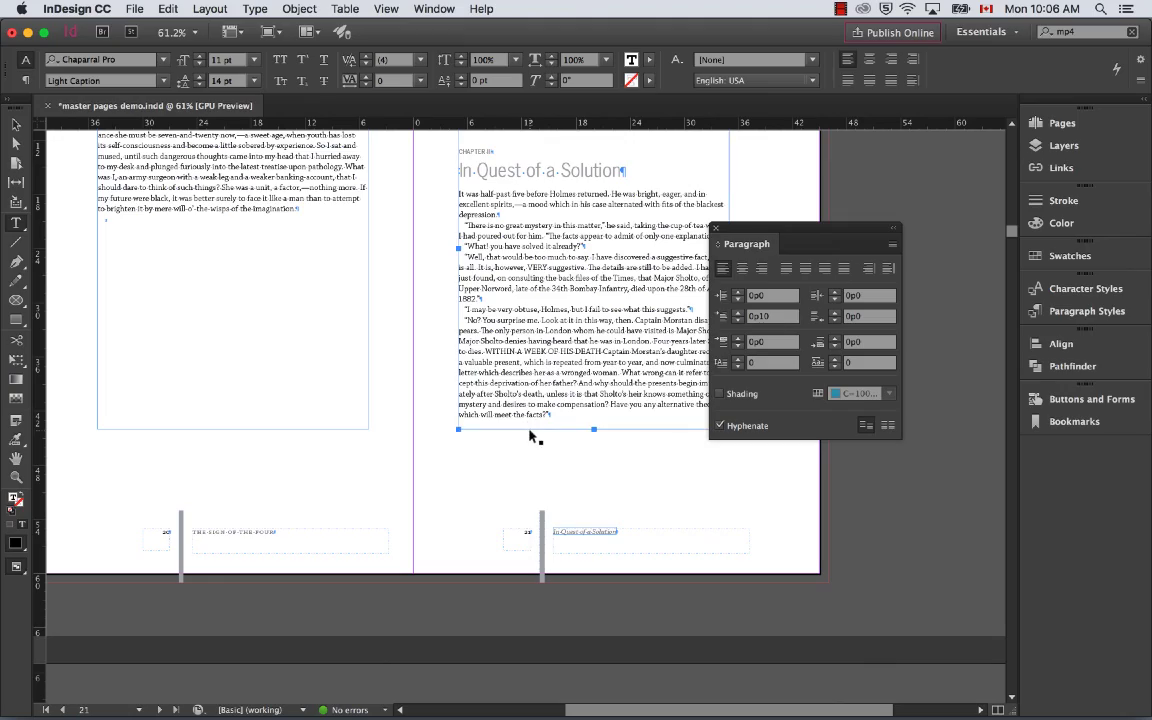
{"action": "key", "text": "super+z"}
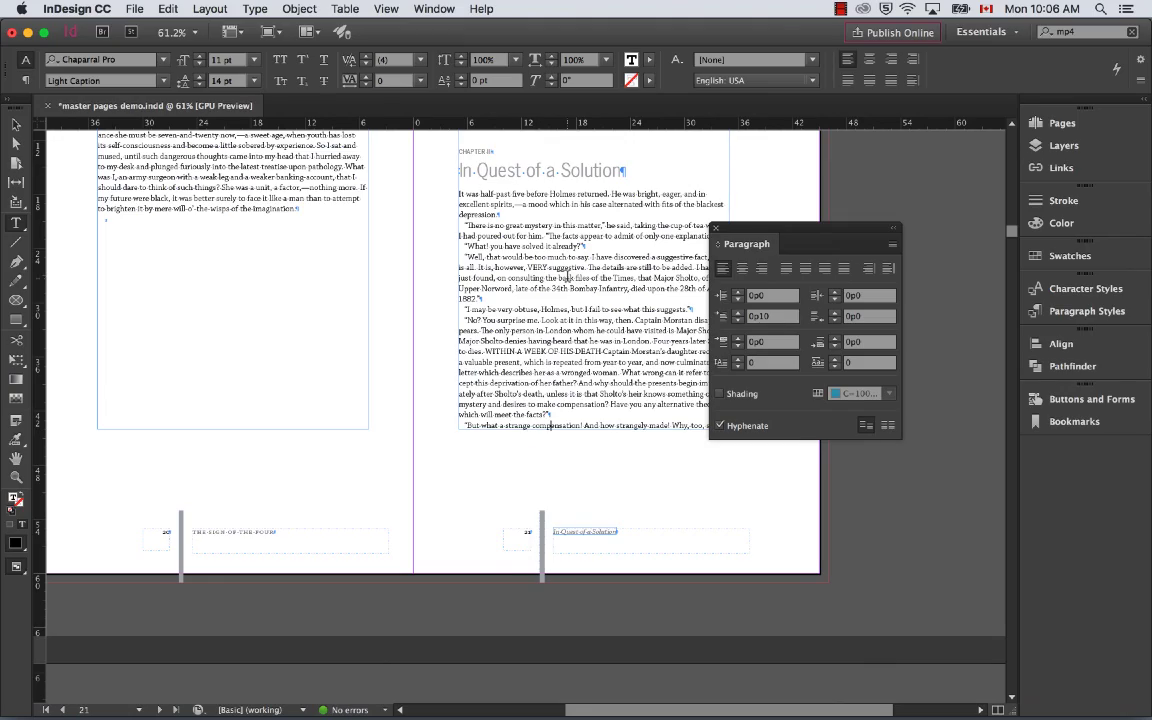
- Review how paragraphs break across pages in the chapter "The Story of the Bald-Headed Man", from page 27 to page 35
{"action": "scroll", "coordinate": [484, 189], "scroll_direction": "down", "scroll_amount": 15}
{"action": "scroll", "coordinate": [567, 277], "scroll_direction": "down", "scroll_amount": 8}
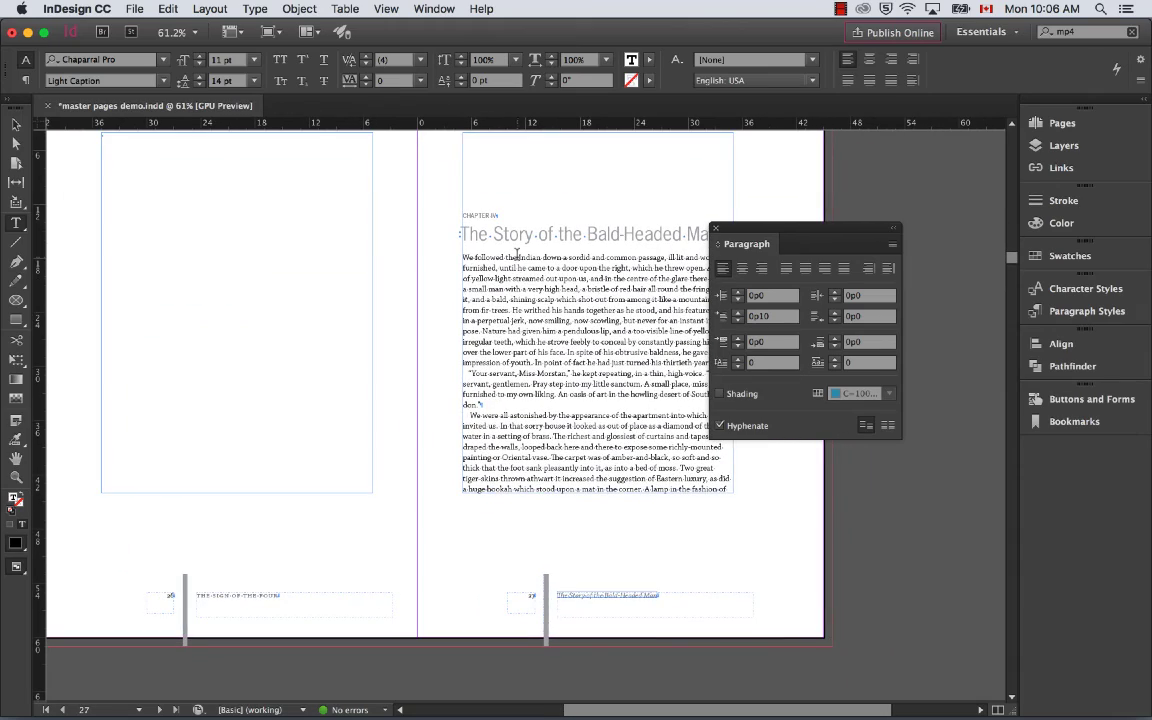
{"action": "left_click_drag", "start_coordinate": [517, 258], "coordinate": [479, 427]}
{"action": "left_click", "coordinate": [488, 176]}
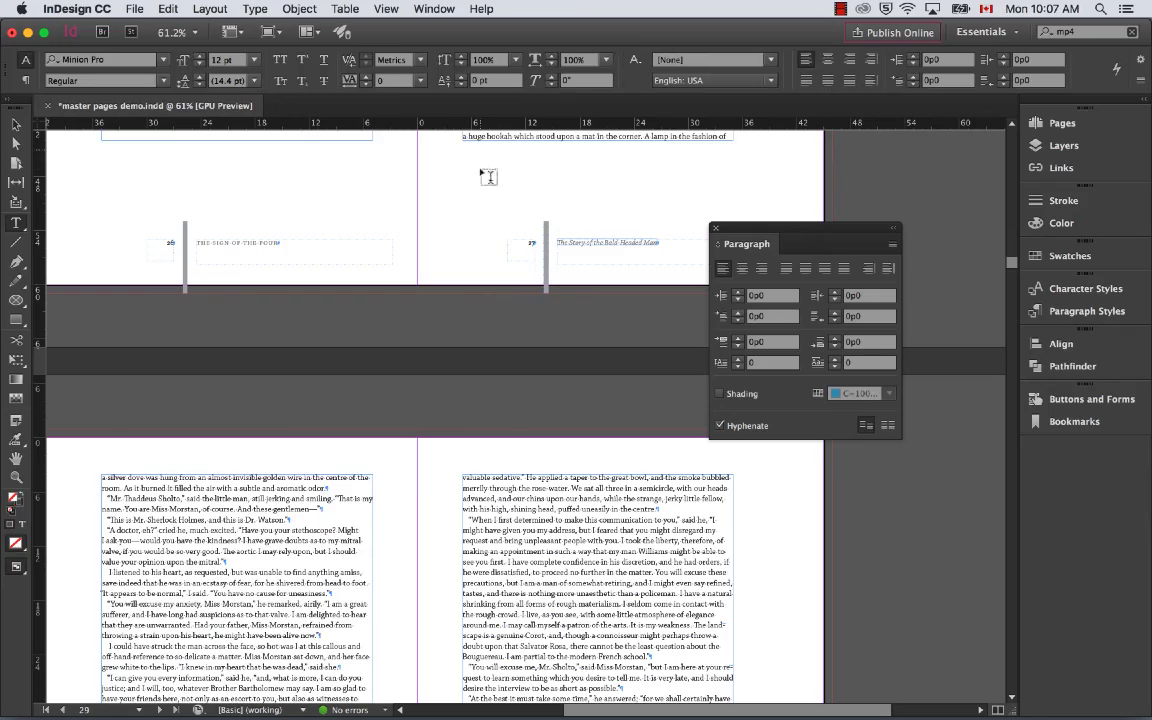
{"action": "scroll", "coordinate": [466, 307], "scroll_direction": "down", "scroll_amount": 5}
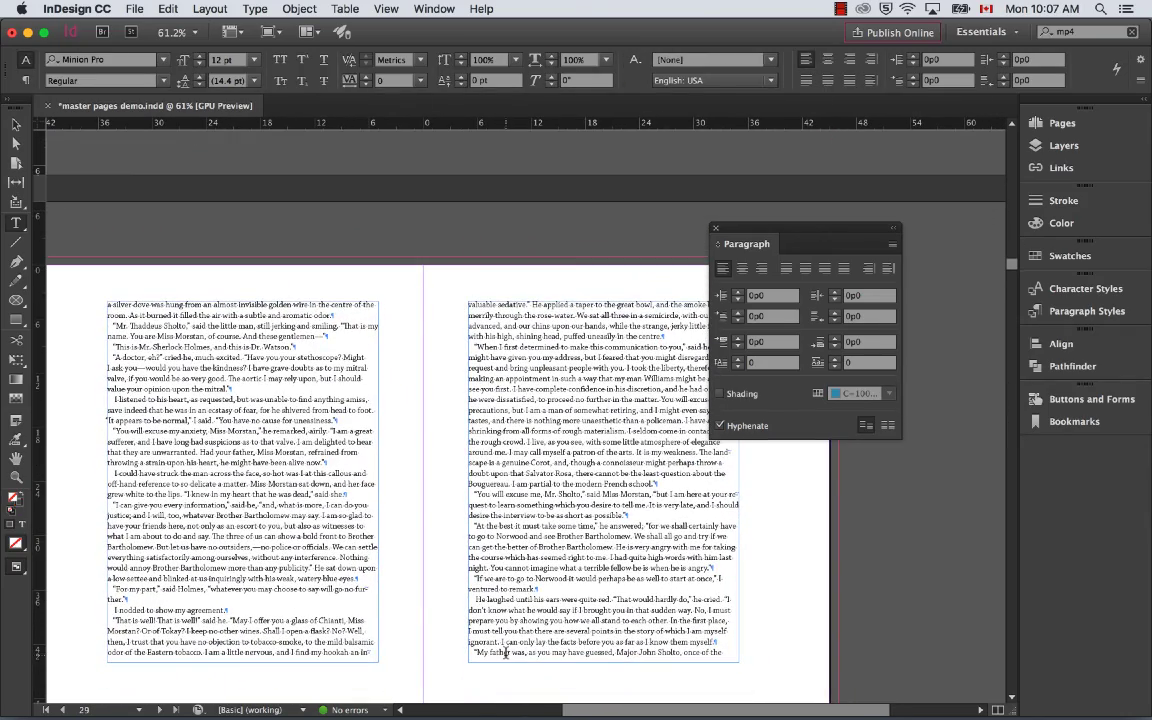
{"action": "scroll", "coordinate": [506, 653], "scroll_direction": "down", "scroll_amount": 10}
{"action": "scroll", "coordinate": [506, 653], "scroll_direction": "up", "scroll_amount": 10}
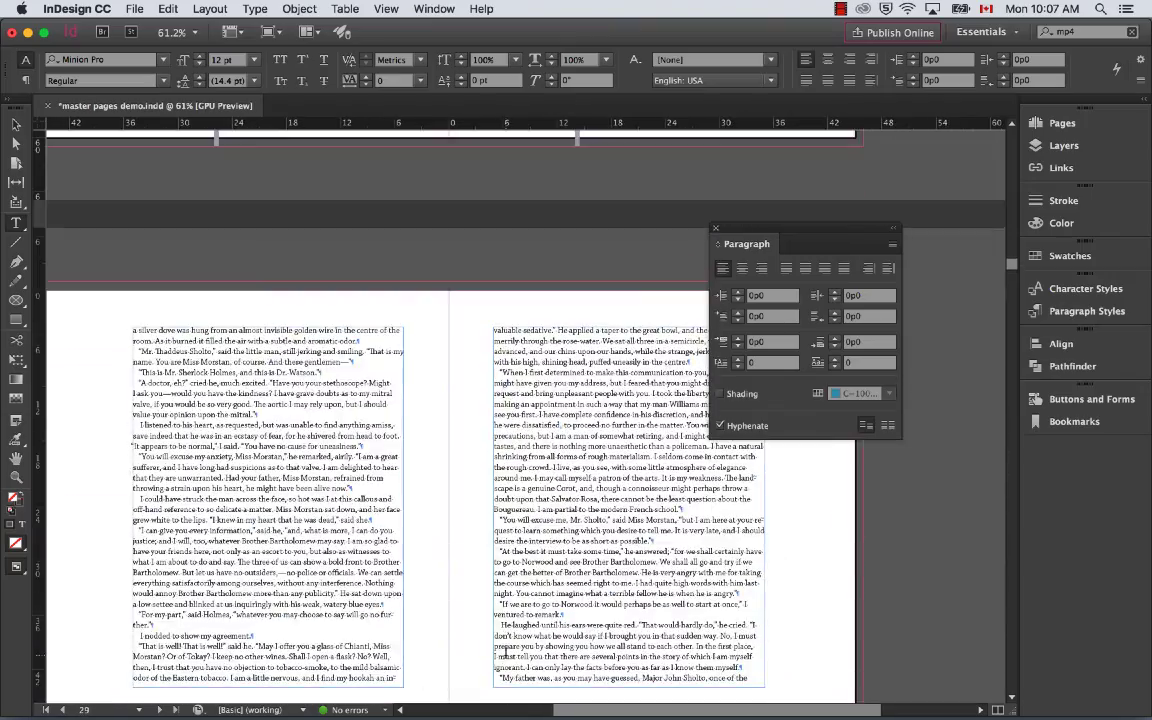
{"action": "scroll", "coordinate": [506, 653], "scroll_direction": "down", "scroll_amount": 10}
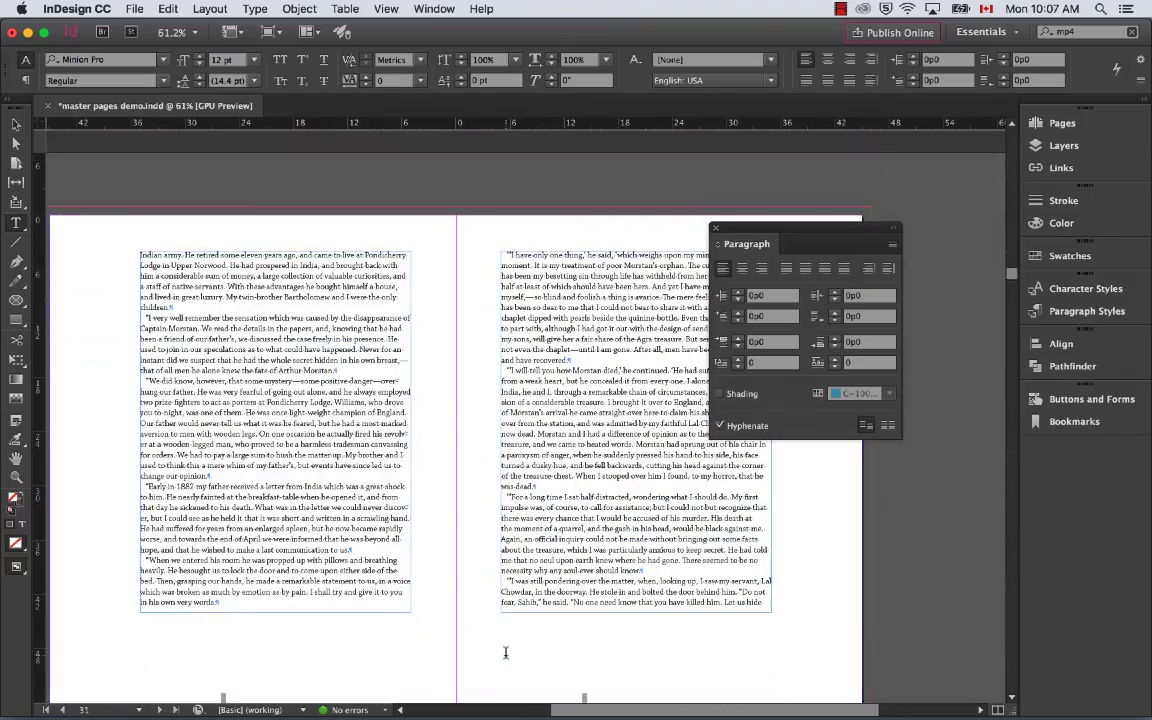
{"action": "scroll", "coordinate": [506, 653], "scroll_direction": "down", "scroll_amount": 10}
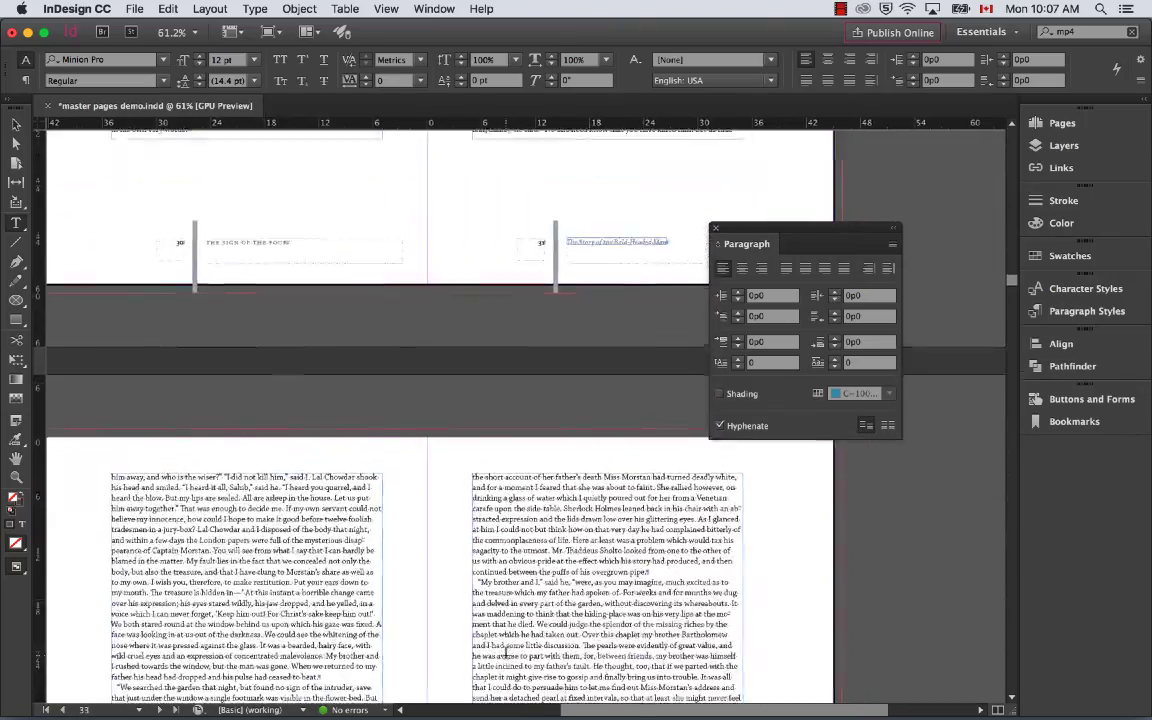
{"action": "scroll", "coordinate": [506, 653], "scroll_direction": "down", "scroll_amount": 10}
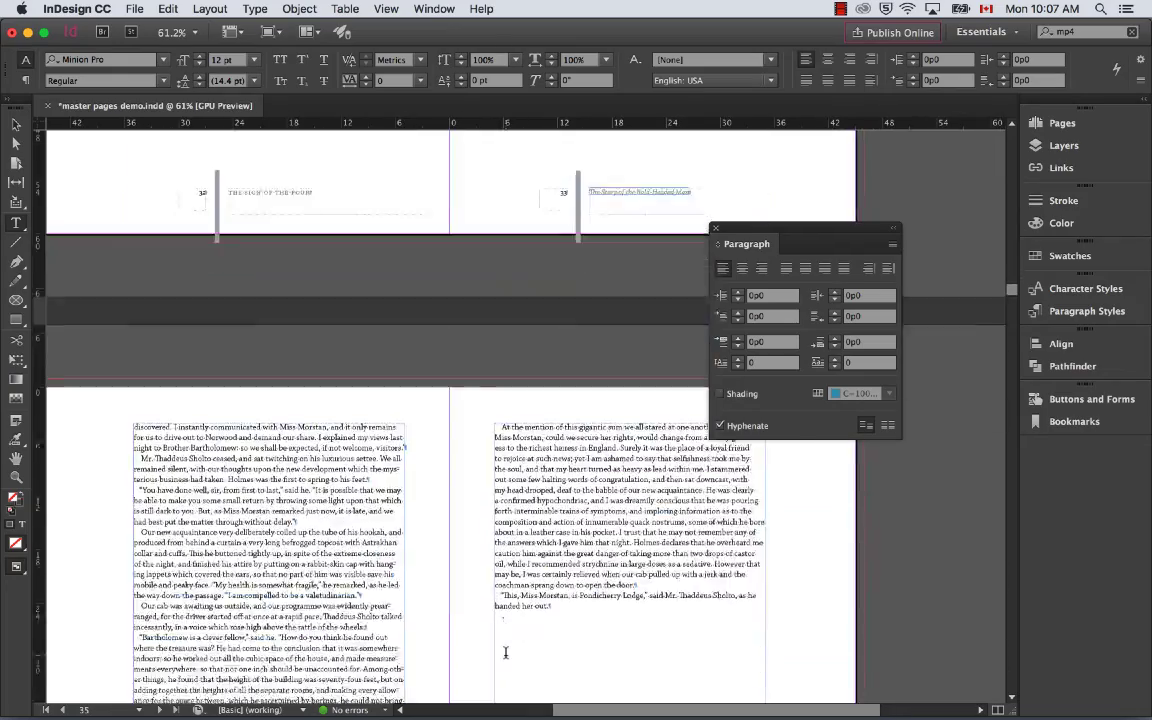
{"action": "scroll", "coordinate": [506, 653], "scroll_direction": "down", "scroll_amount": 1}
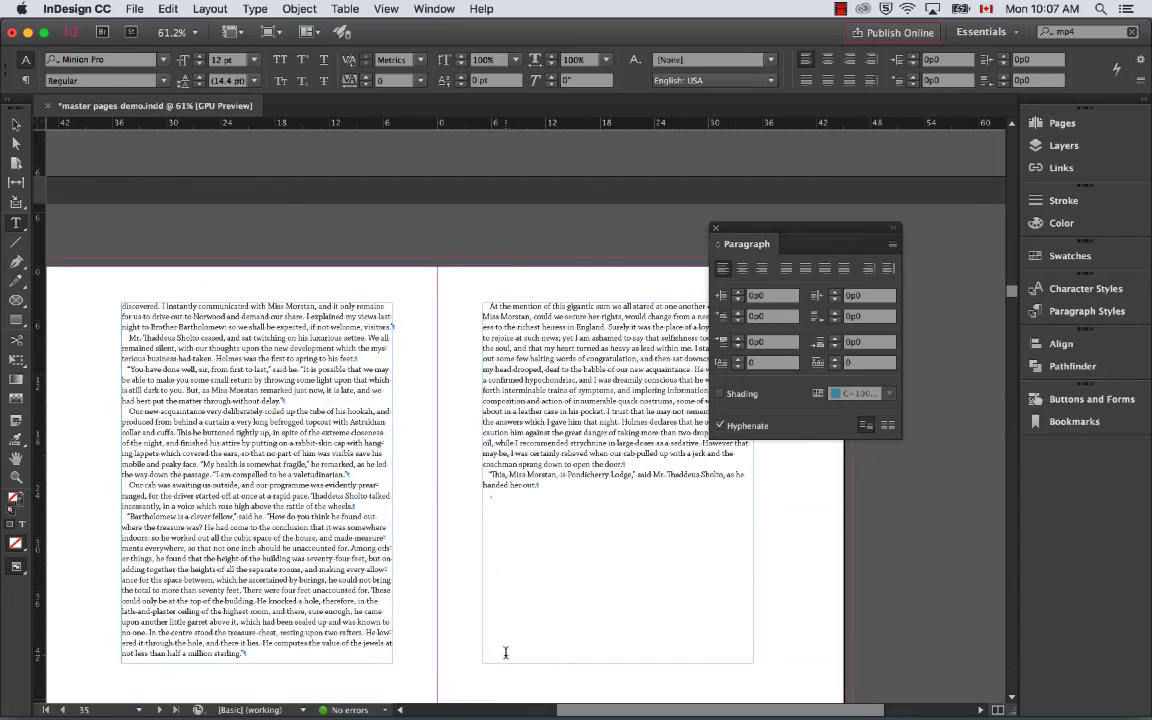
- Check pages 36 to 49 for stranded lines, through "The Tragedy of Pondicherry Lodge" and into "Sherlock Holmes Gives a Demonstration"
{"action": "scroll", "coordinate": [506, 653], "scroll_direction": "down", "scroll_amount": 10}
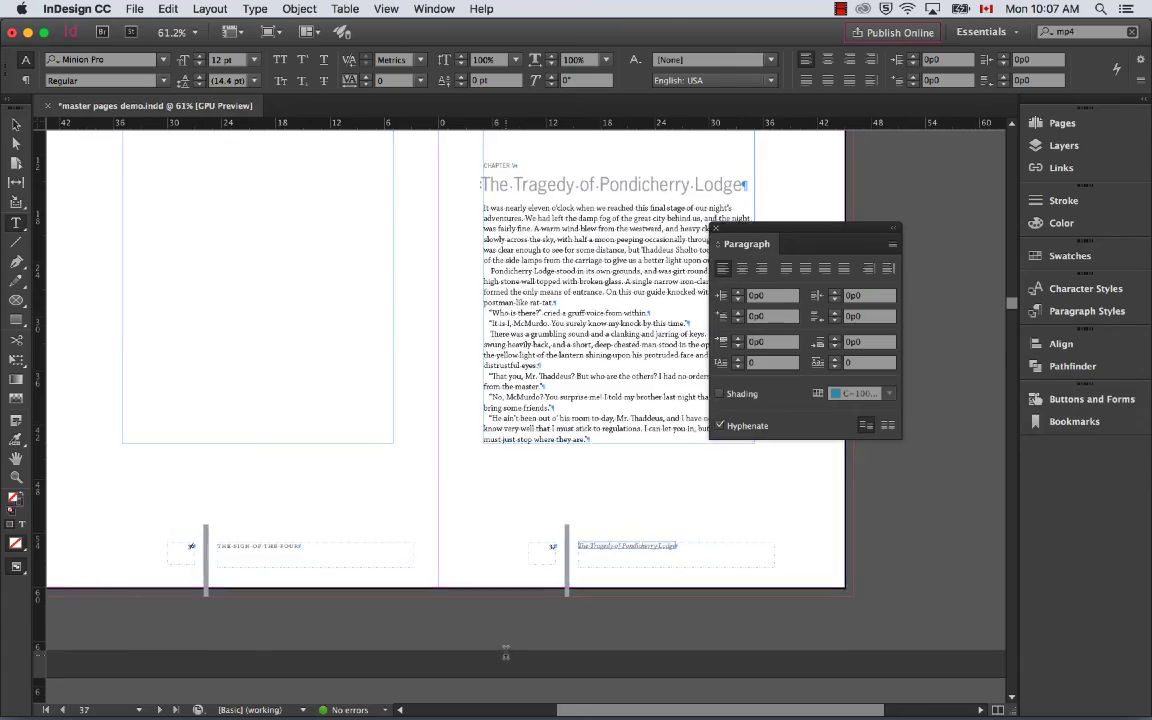
{"action": "scroll", "coordinate": [506, 653], "scroll_direction": "down", "scroll_amount": 10}
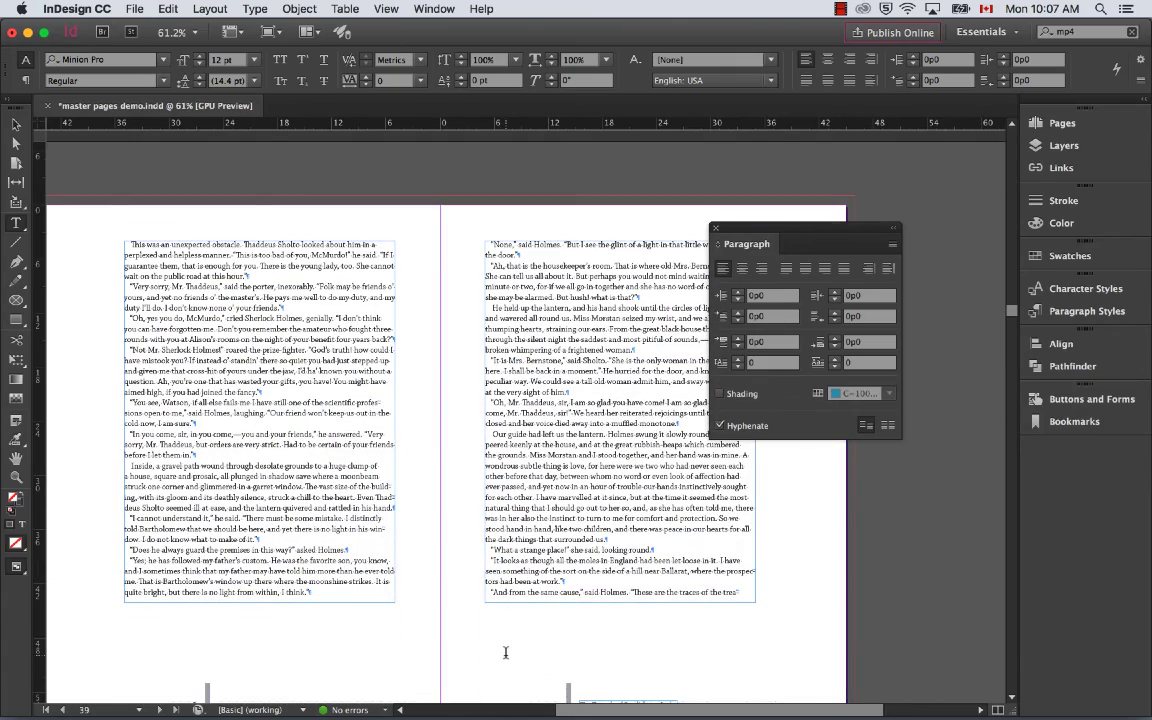
{"action": "scroll", "coordinate": [506, 653], "scroll_direction": "down", "scroll_amount": 10}
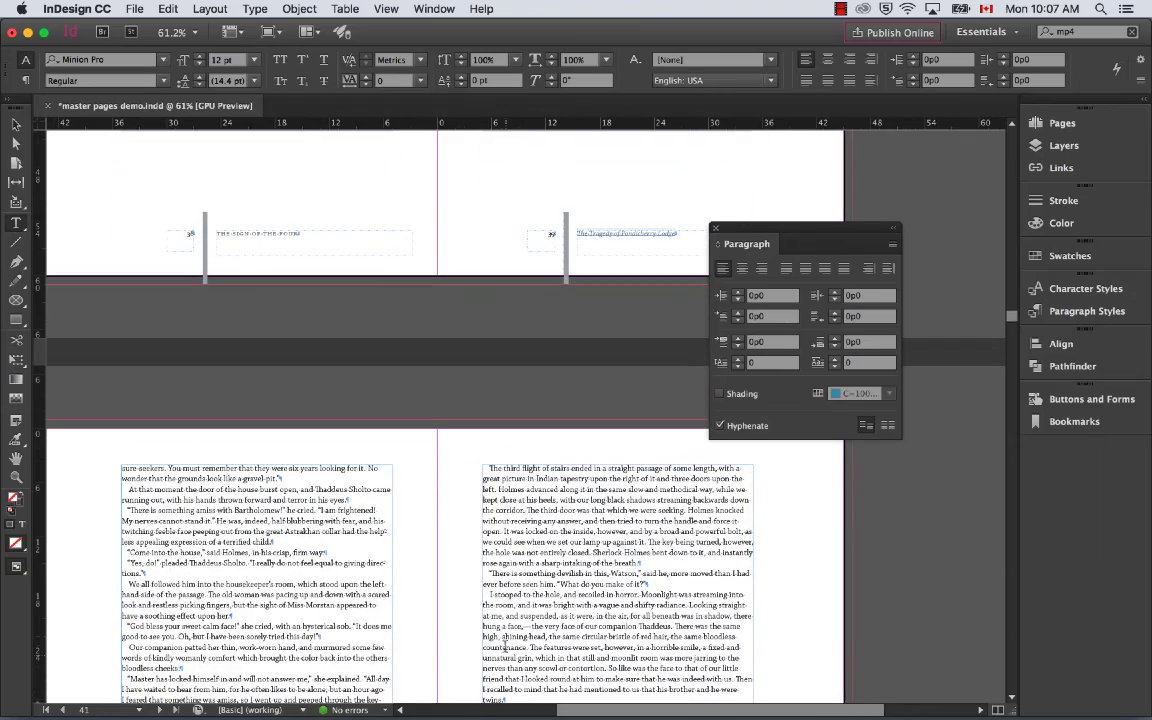
{"action": "scroll", "coordinate": [484, 507], "scroll_direction": "down", "scroll_amount": 5}
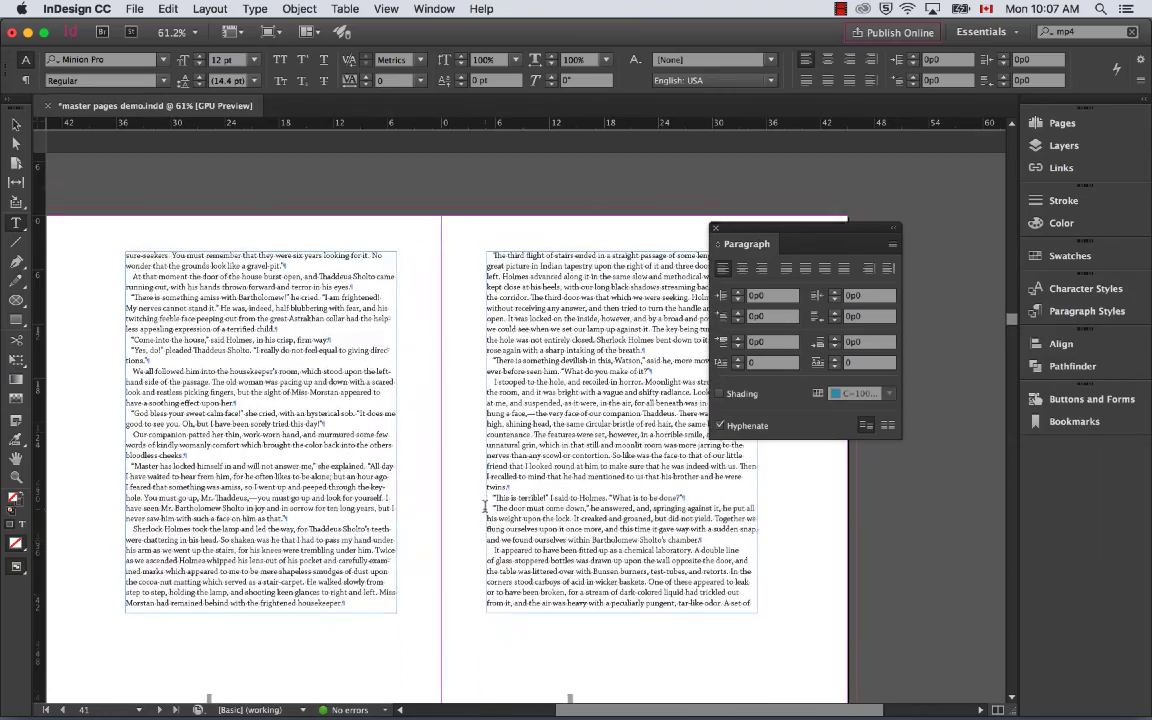
{"action": "scroll", "coordinate": [516, 578], "scroll_direction": "down", "scroll_amount": 10}
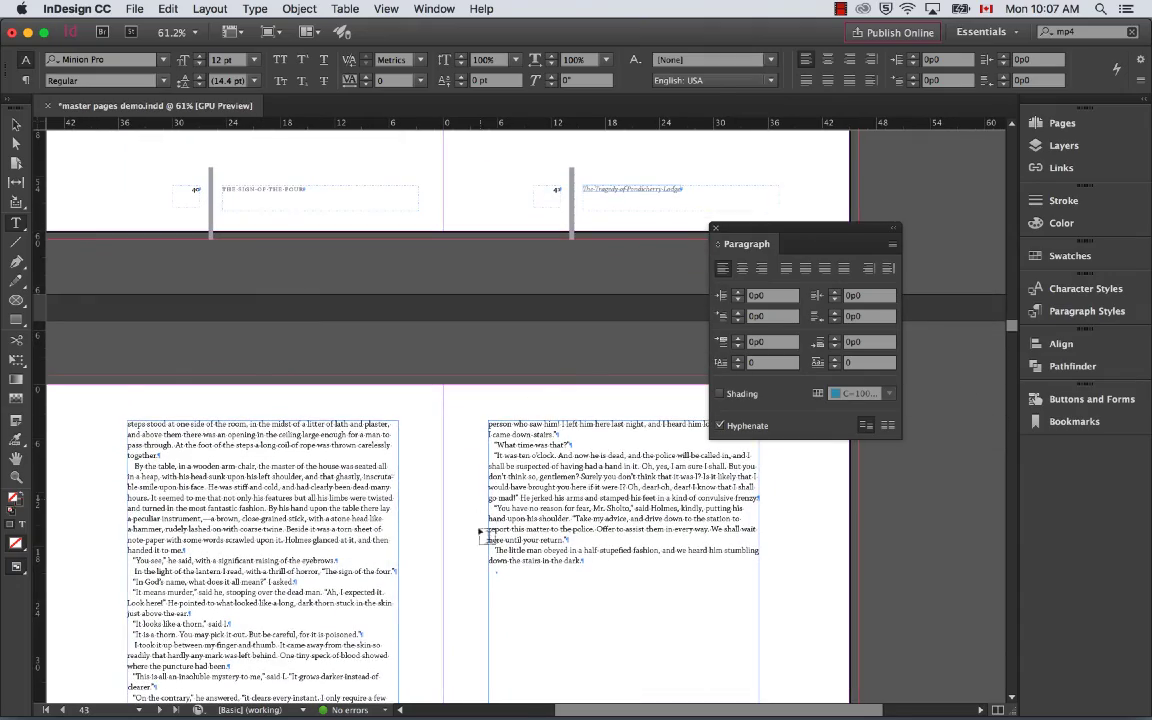
{"action": "scroll", "coordinate": [489, 546], "scroll_direction": "down", "scroll_amount": 3}
{"action": "scroll", "coordinate": [488, 547], "scroll_direction": "down", "scroll_amount": 10}
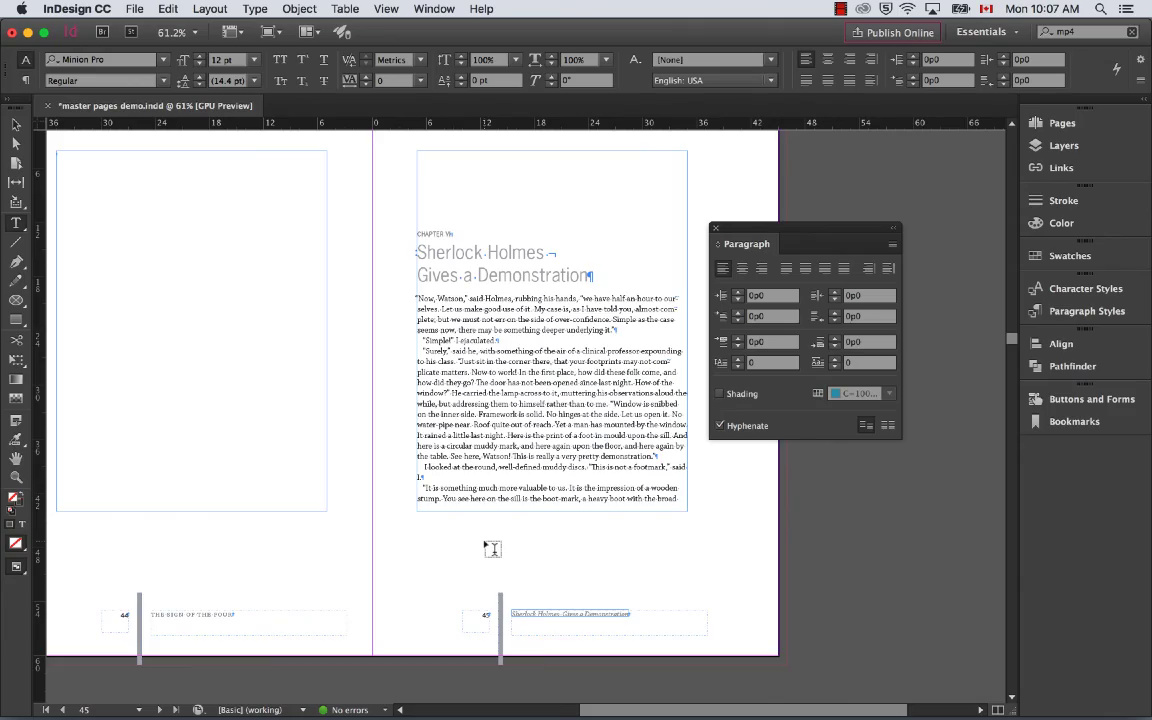
{"action": "scroll", "coordinate": [492, 548], "scroll_direction": "down", "scroll_amount": 10}
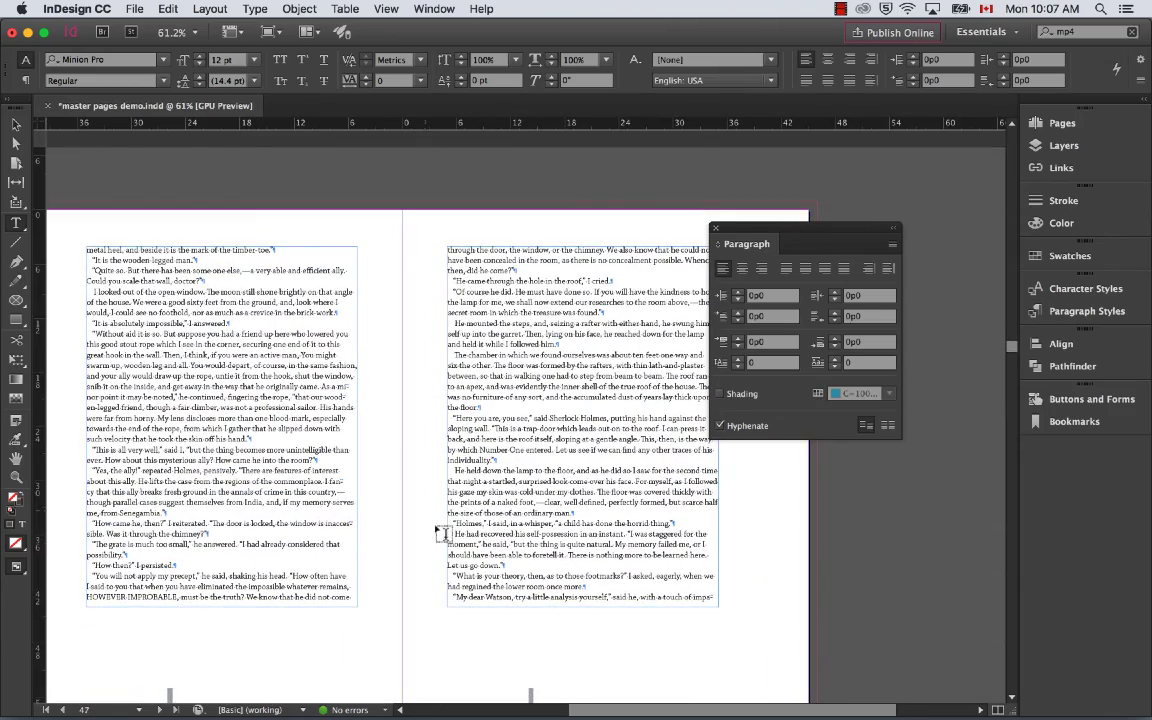
{"action": "scroll", "coordinate": [493, 580], "scroll_direction": "down", "scroll_amount": 10}
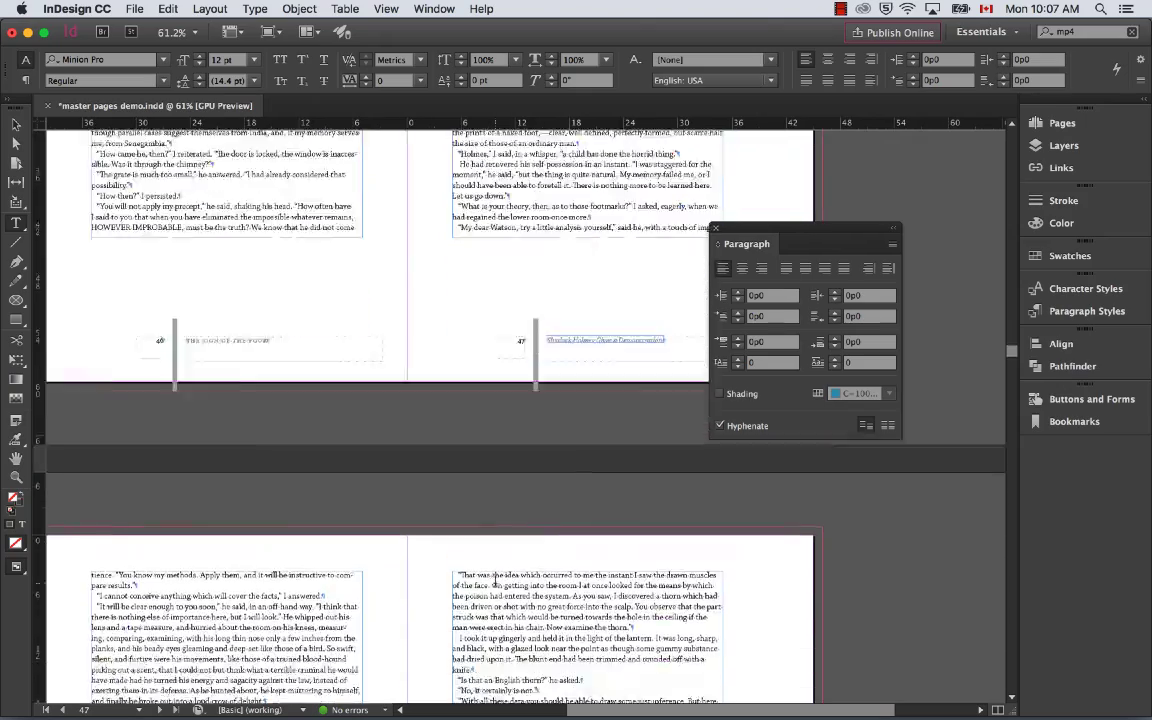
{"action": "scroll", "coordinate": [493, 580], "scroll_direction": "down", "scroll_amount": 3}
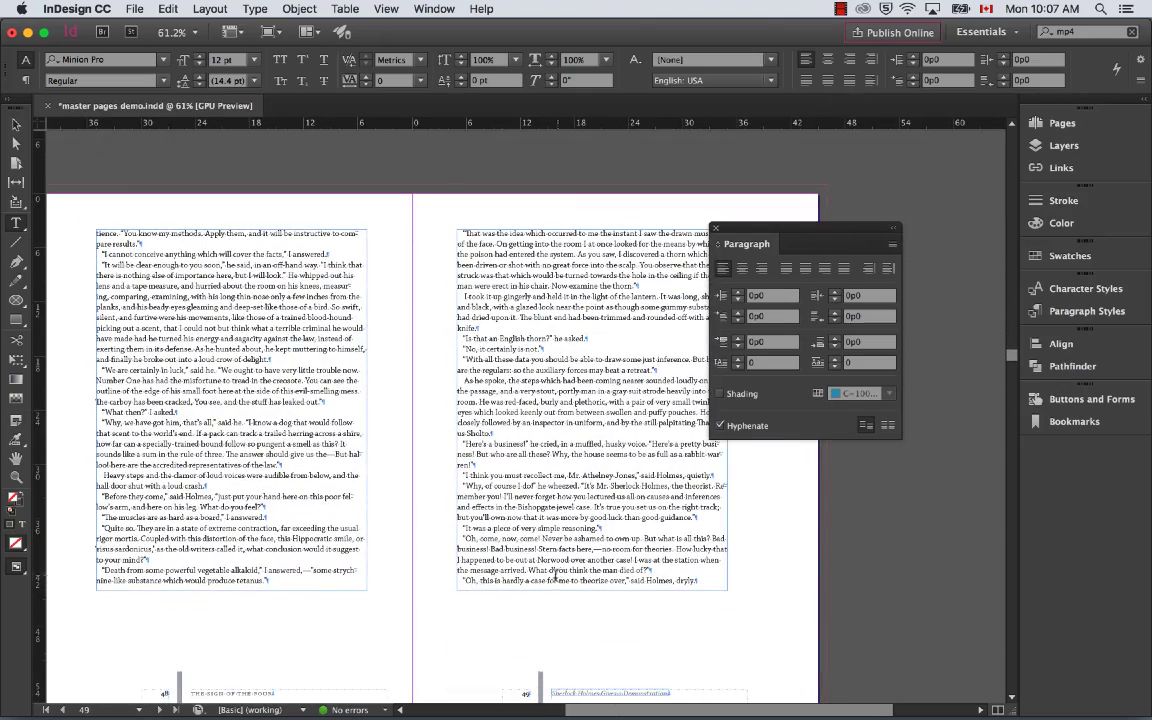
- Apply Keep Lines Together to all body paragraphs of "Sherlock Holmes Gives a Demonstration", with 2 lines at the start and 2 at the end
{"action": "scroll", "coordinate": [547, 580], "scroll_direction": "down", "scroll_amount": 10}
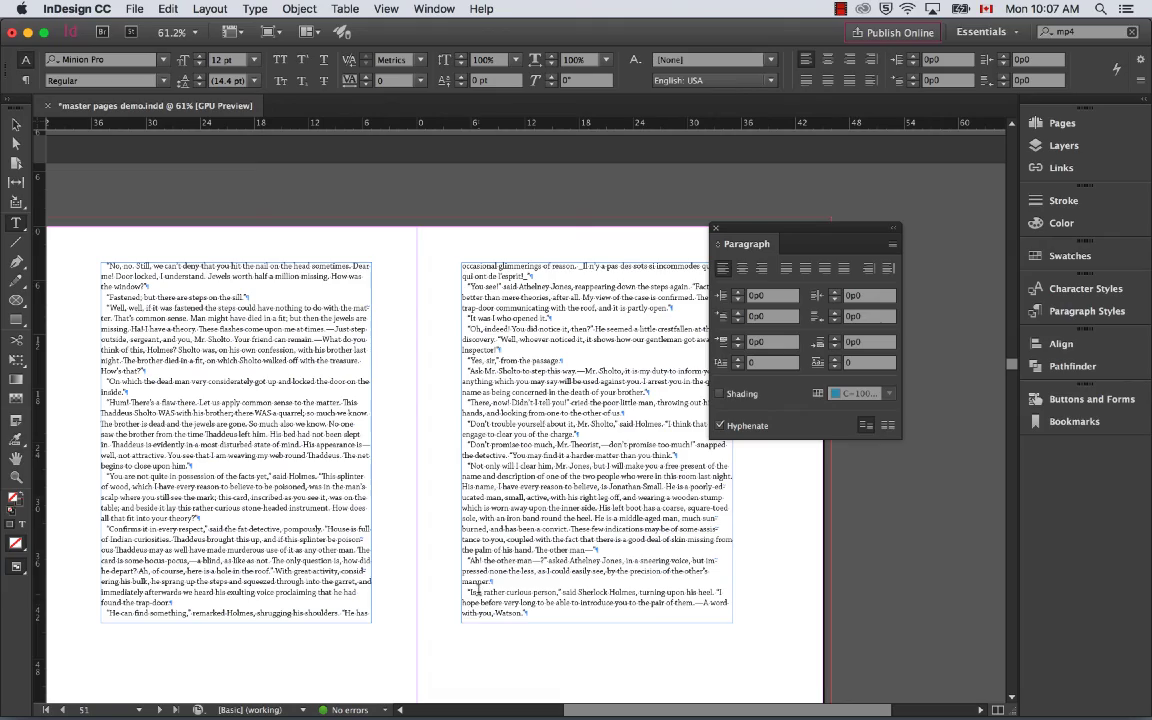
{"action": "scroll", "coordinate": [478, 604], "scroll_direction": "down", "scroll_amount": 10}
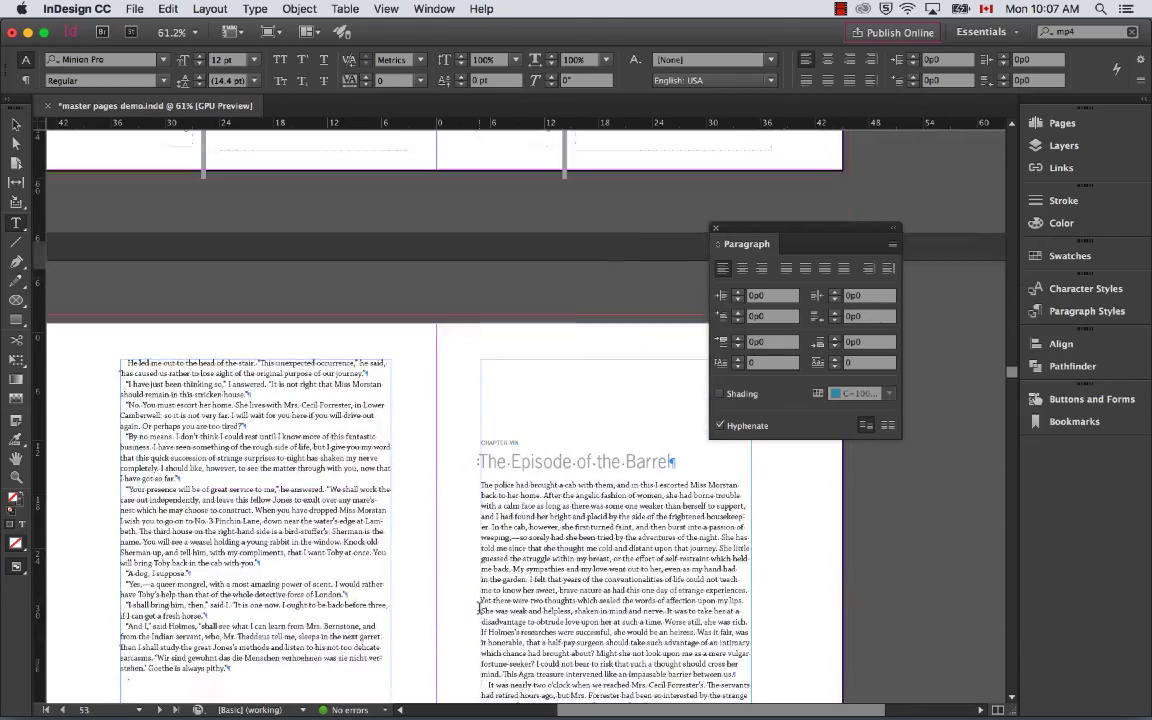
{"action": "left_click_drag", "start_coordinate": [226, 664], "coordinate": [468, 408]}
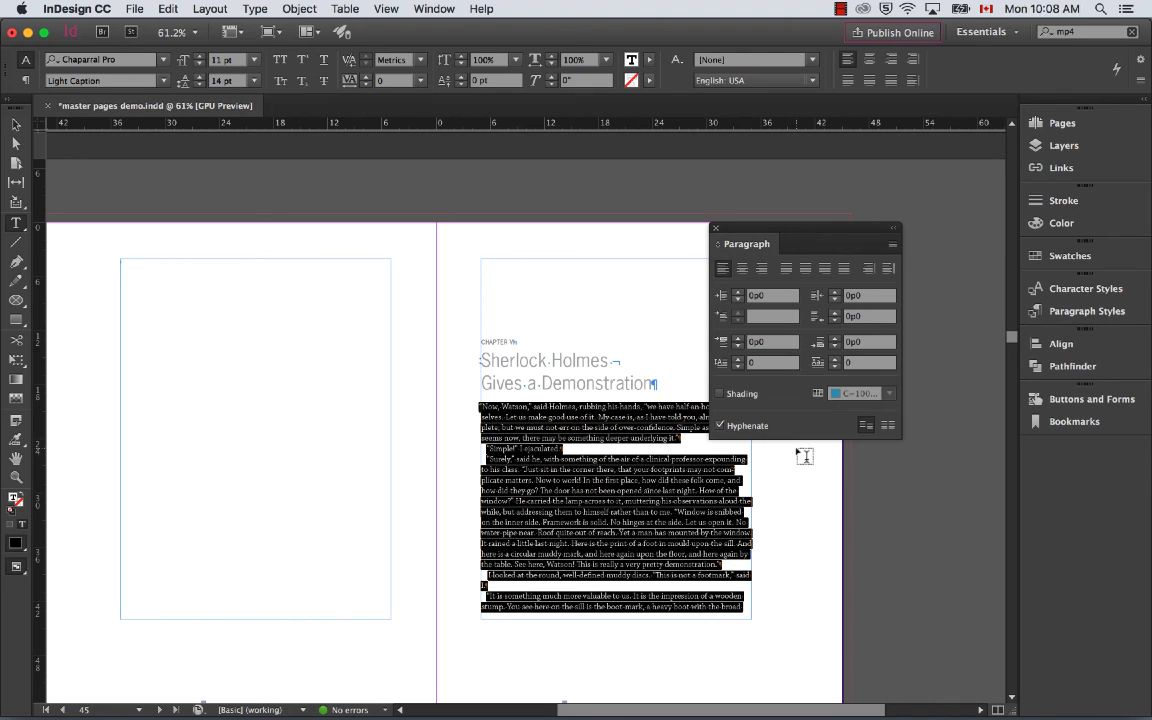
{"action": "left_click", "coordinate": [715, 230]}
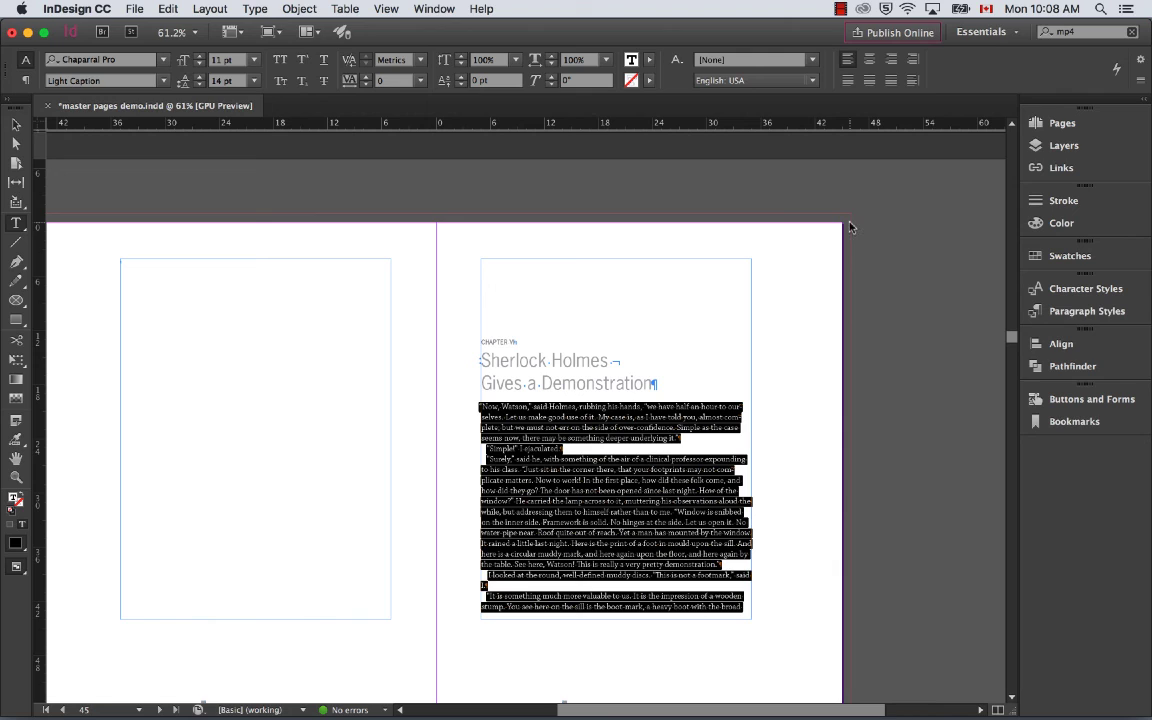
{"action": "key", "text": "super+alt+k"}
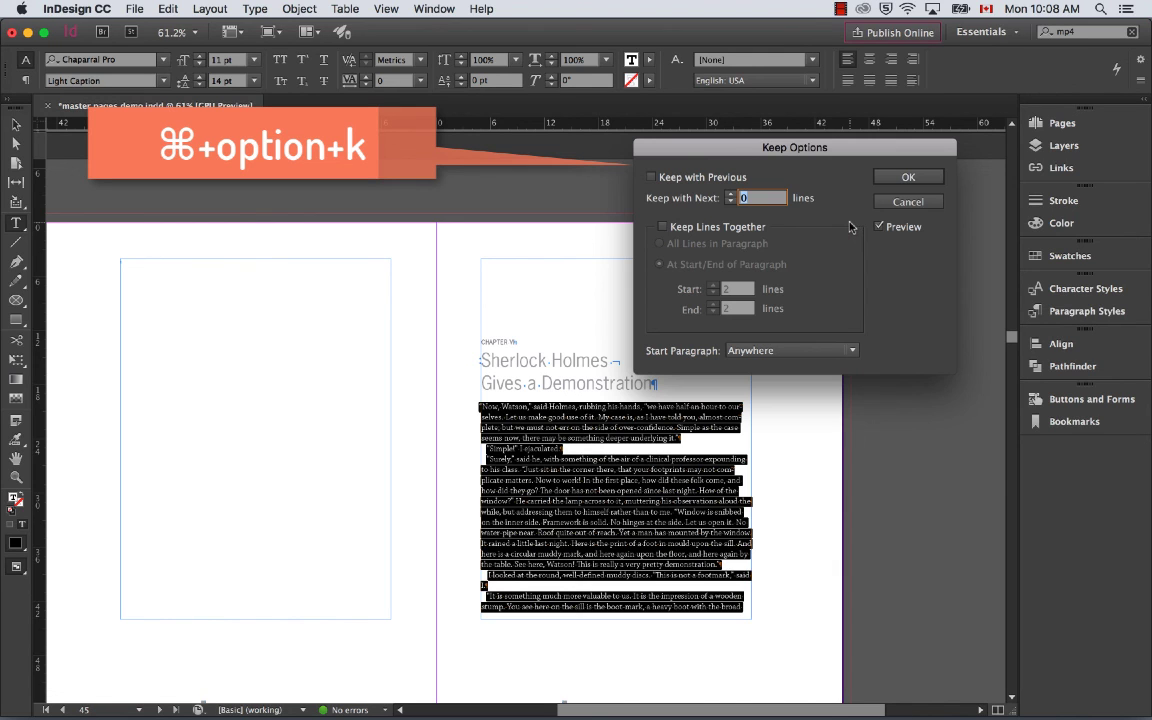
{"action": "left_click", "coordinate": [662, 227]}
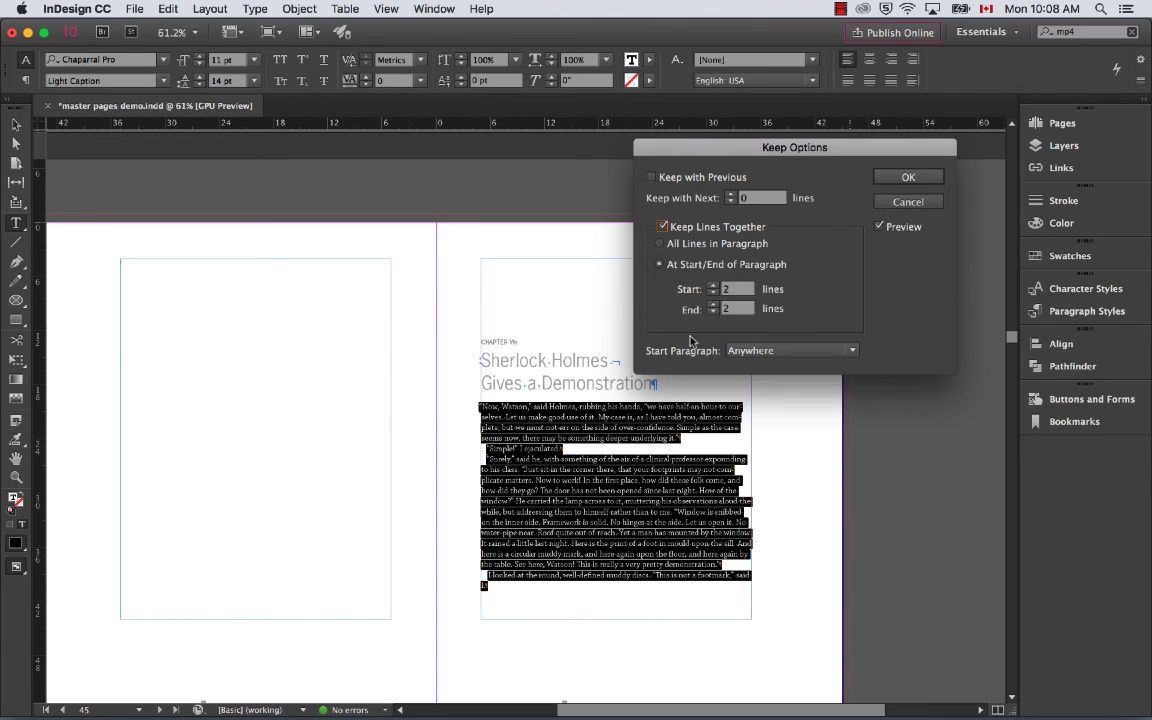
{"action": "left_click", "coordinate": [889, 181]}
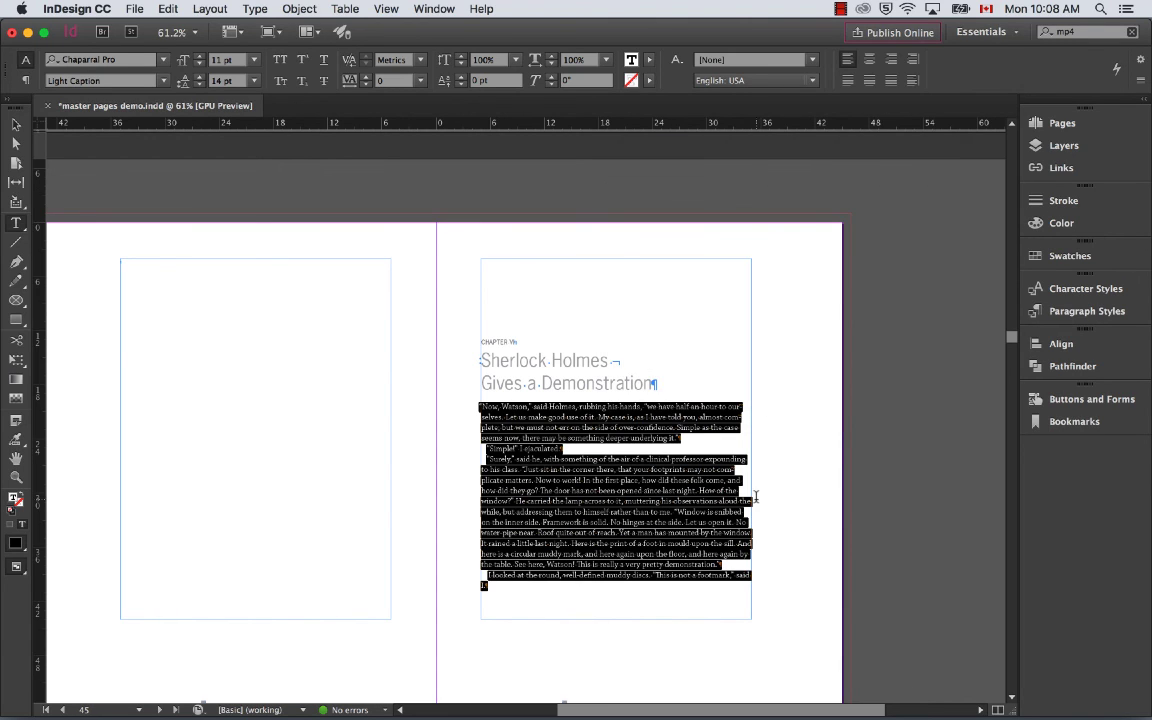
- Review how the paragraphs of "Sherlock Holmes Gives a Demonstration" break across pages 45 to 53 with the keep settings applied
{"action": "scroll", "coordinate": [746, 489], "scroll_direction": "down", "scroll_amount": 5}
{"action": "scroll", "coordinate": [756, 497], "scroll_direction": "down", "scroll_amount": 1}
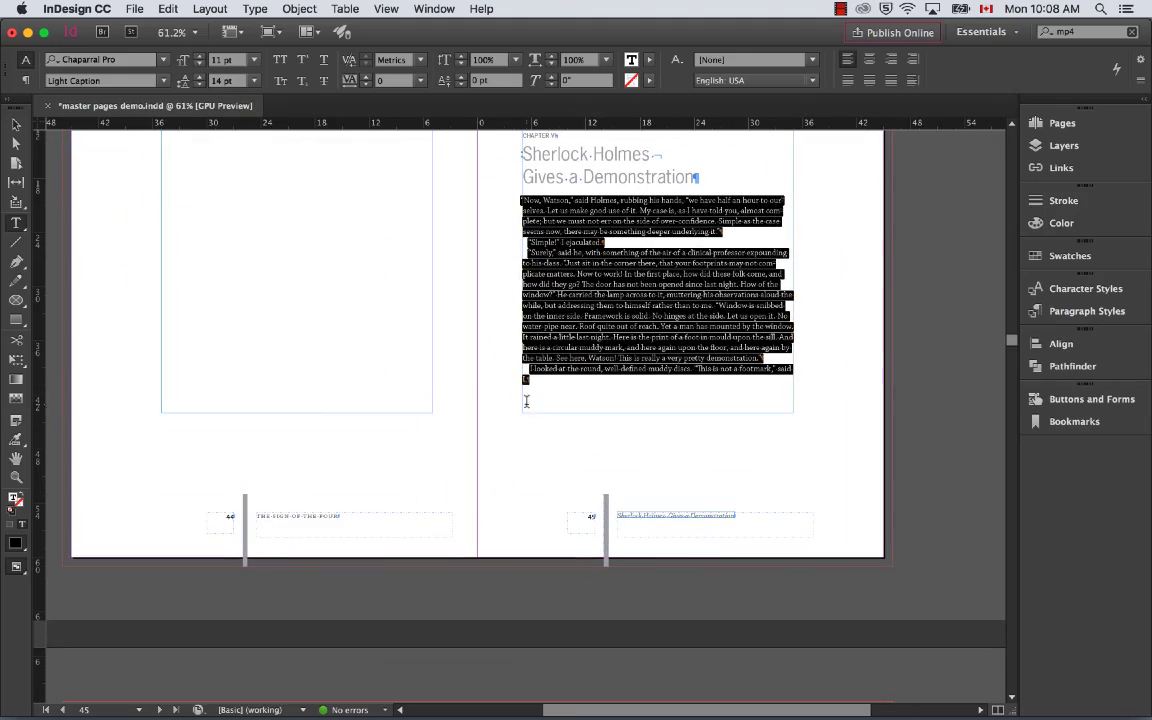
{"action": "scroll", "coordinate": [525, 481], "scroll_direction": "down", "scroll_amount": 15}
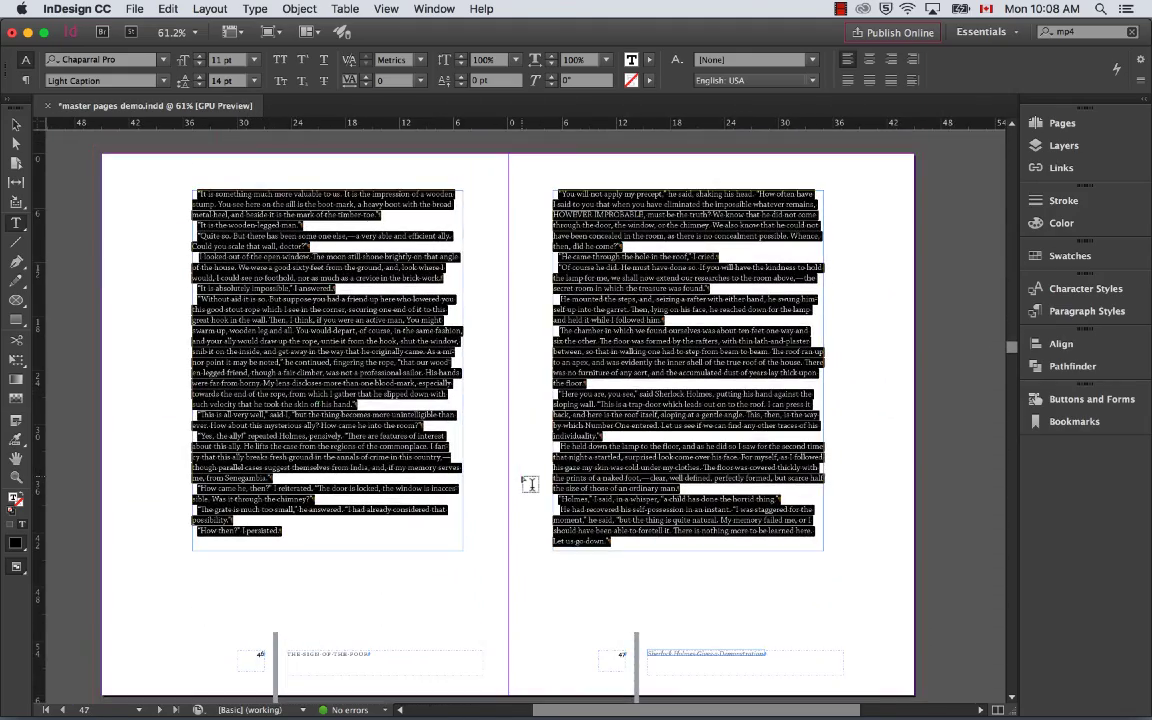
{"action": "left_click", "coordinate": [530, 486]}
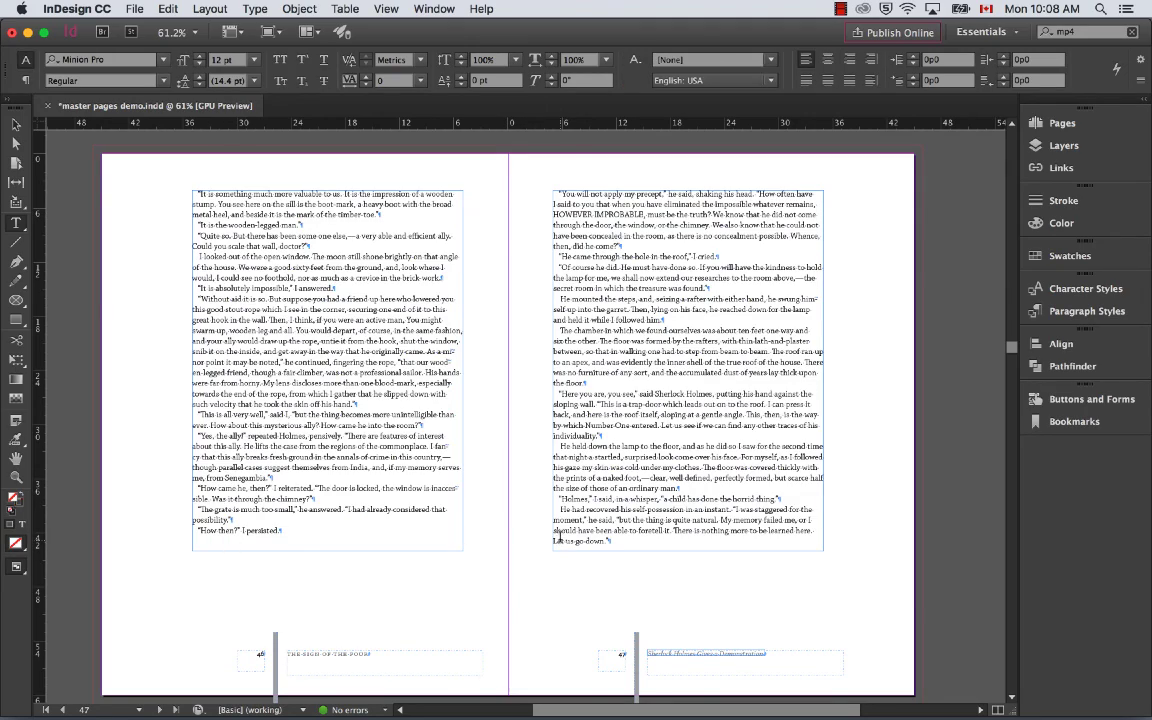
{"action": "scroll", "coordinate": [557, 538], "scroll_direction": "down", "scroll_amount": 10}
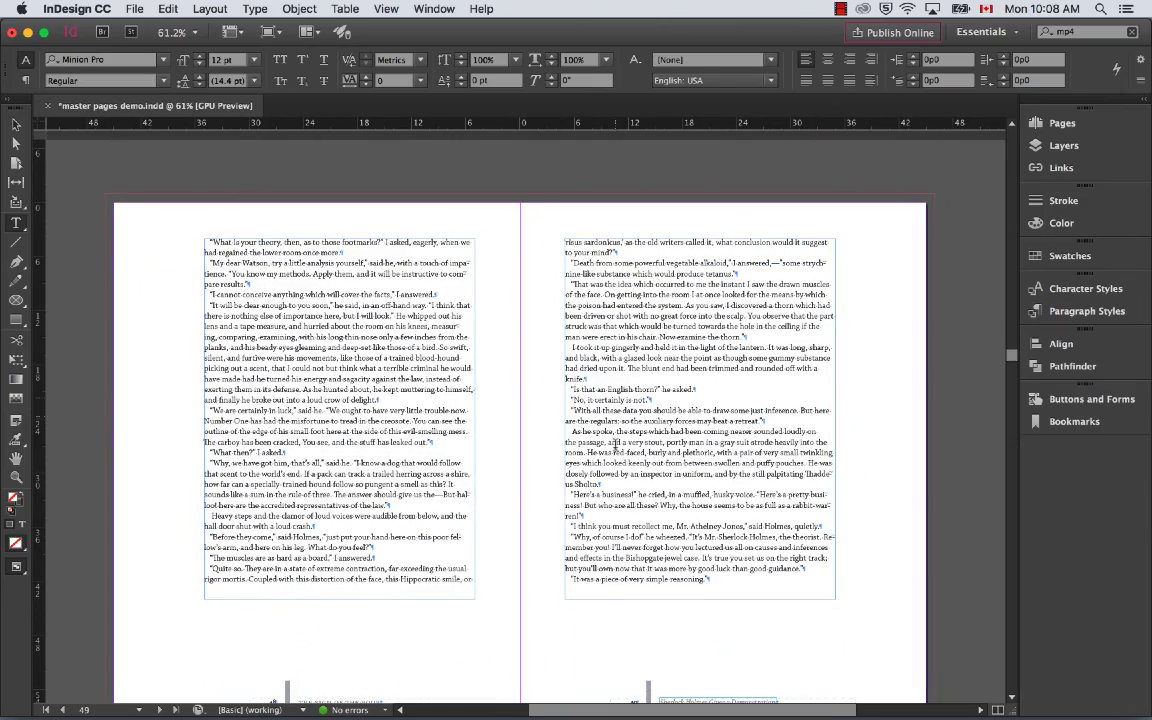
{"action": "scroll", "coordinate": [606, 469], "scroll_direction": "down", "scroll_amount": 10}
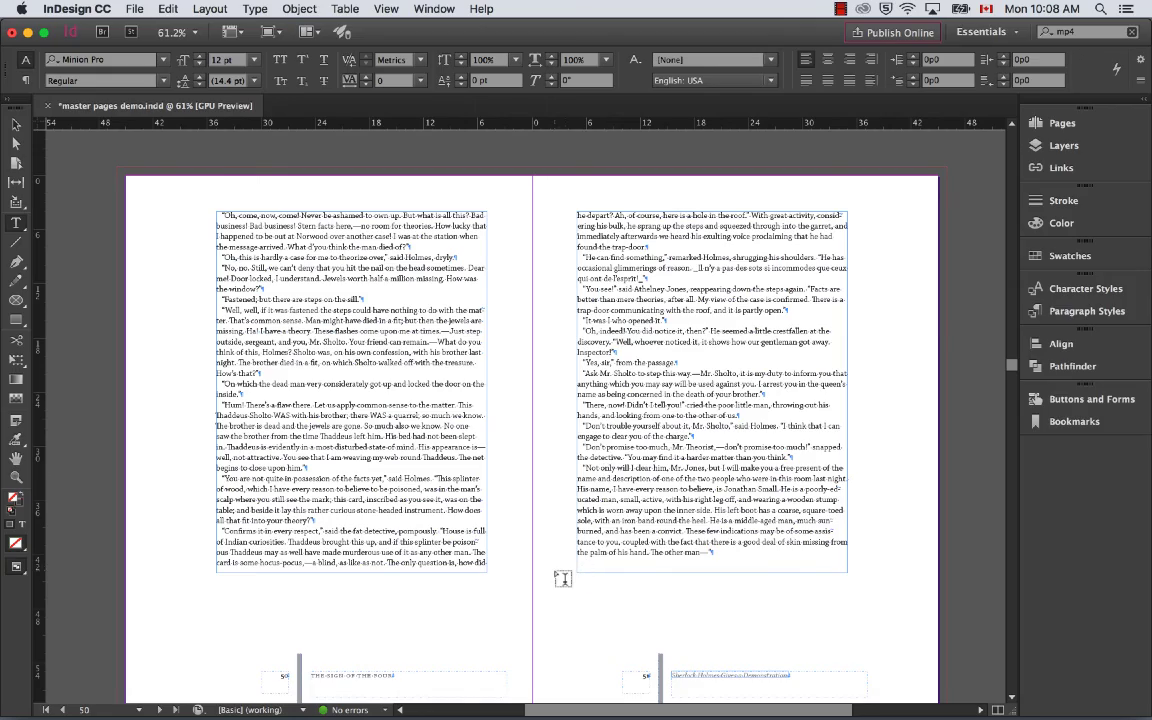
{"action": "scroll", "coordinate": [565, 572], "scroll_direction": "down", "scroll_amount": 10}
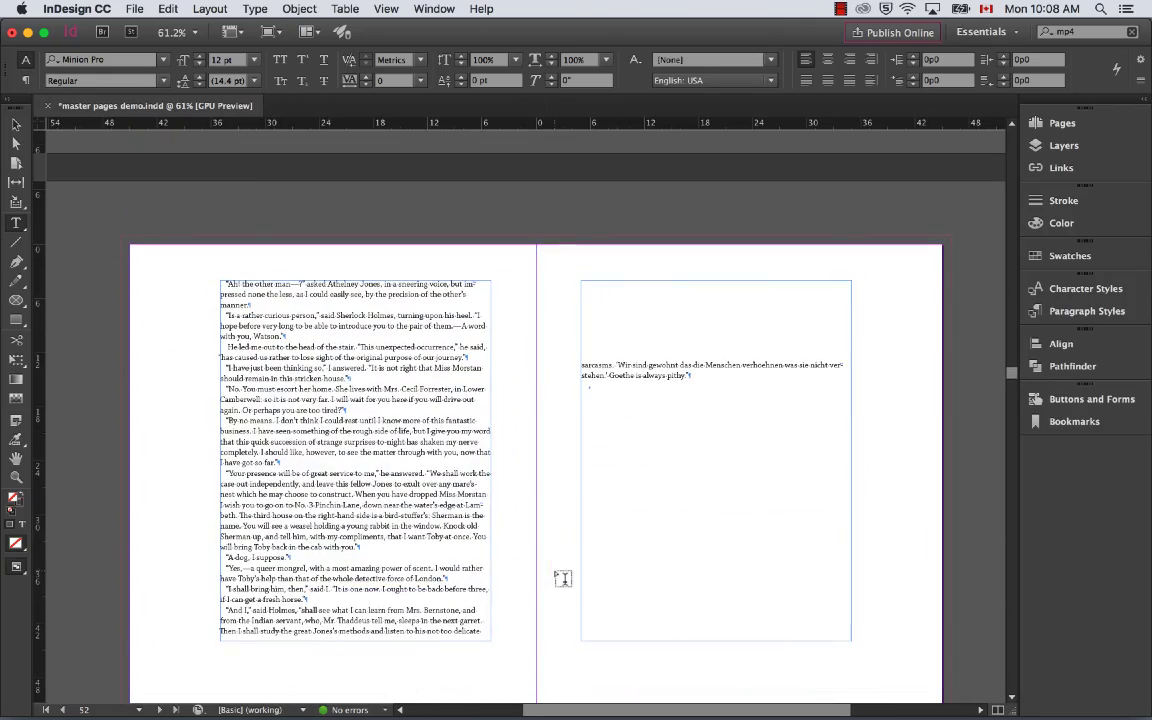
- Set the top inset spacing of the text frame on page 53 to 0
{"action": "left_click", "coordinate": [586, 351]}
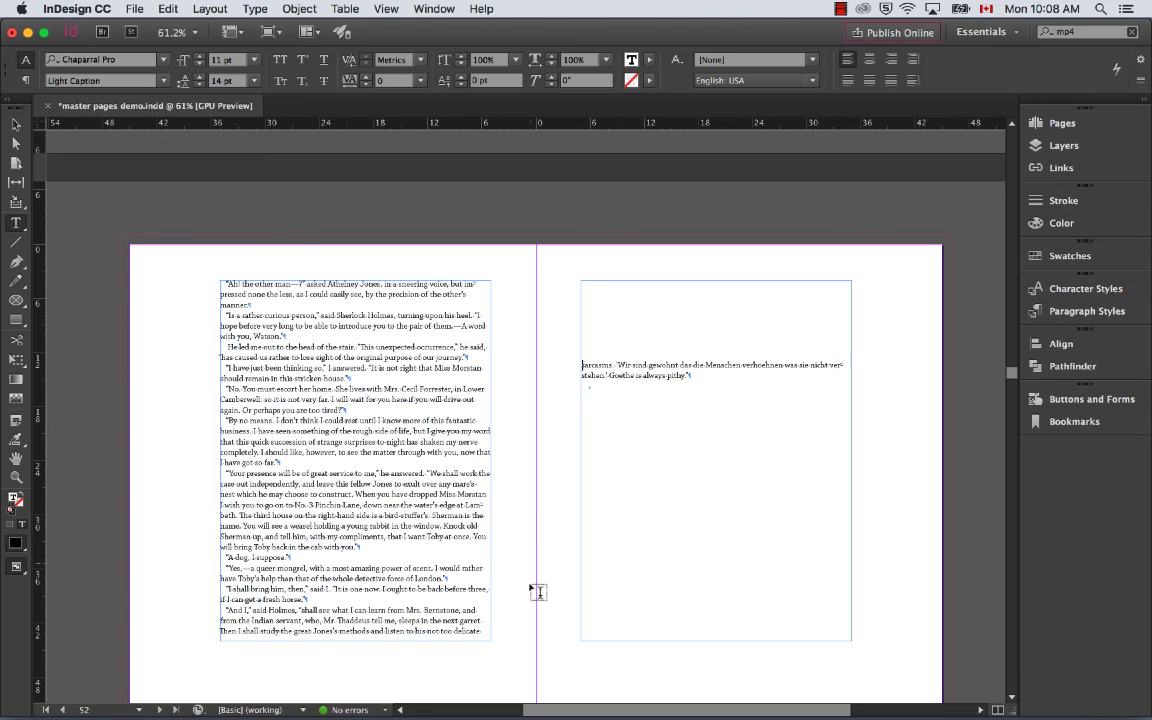
{"action": "scroll", "coordinate": [563, 435], "scroll_direction": "right", "scroll_amount": 2}
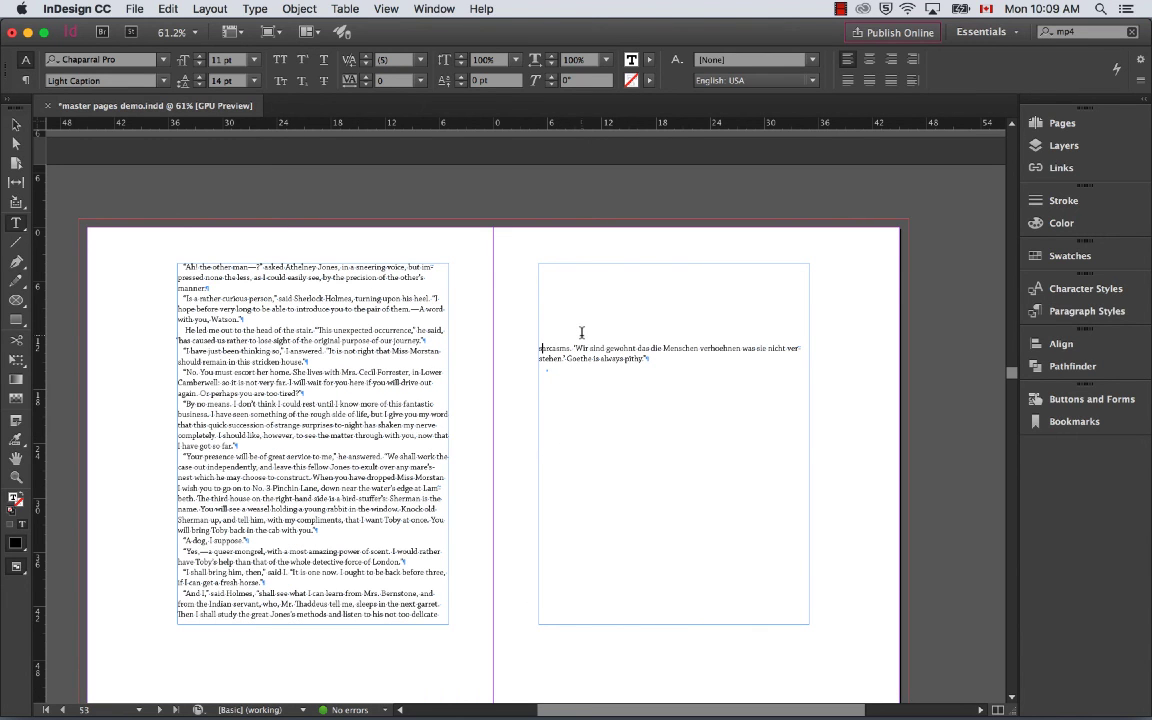
{"action": "key", "text": "super+b"}
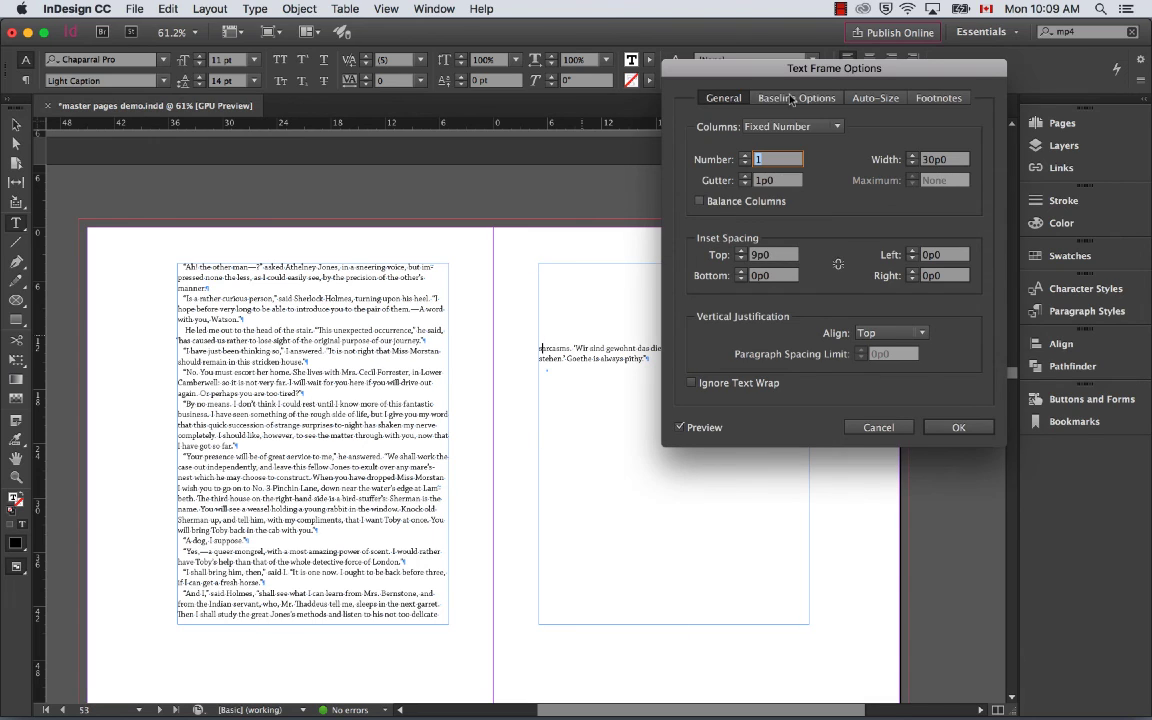
{"action": "left_click", "coordinate": [760, 256]}
{"action": "double_click", "coordinate": [760, 256]}
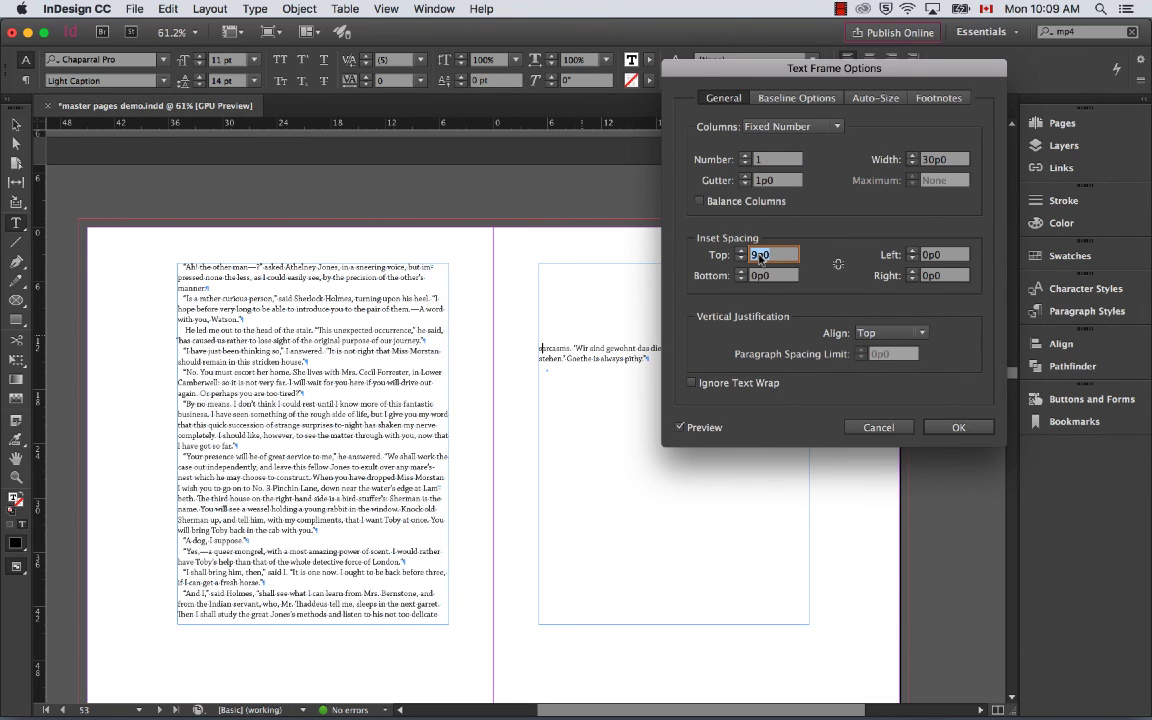
{"action": "type", "text": "0"}
{"action": "key", "text": "Return"}
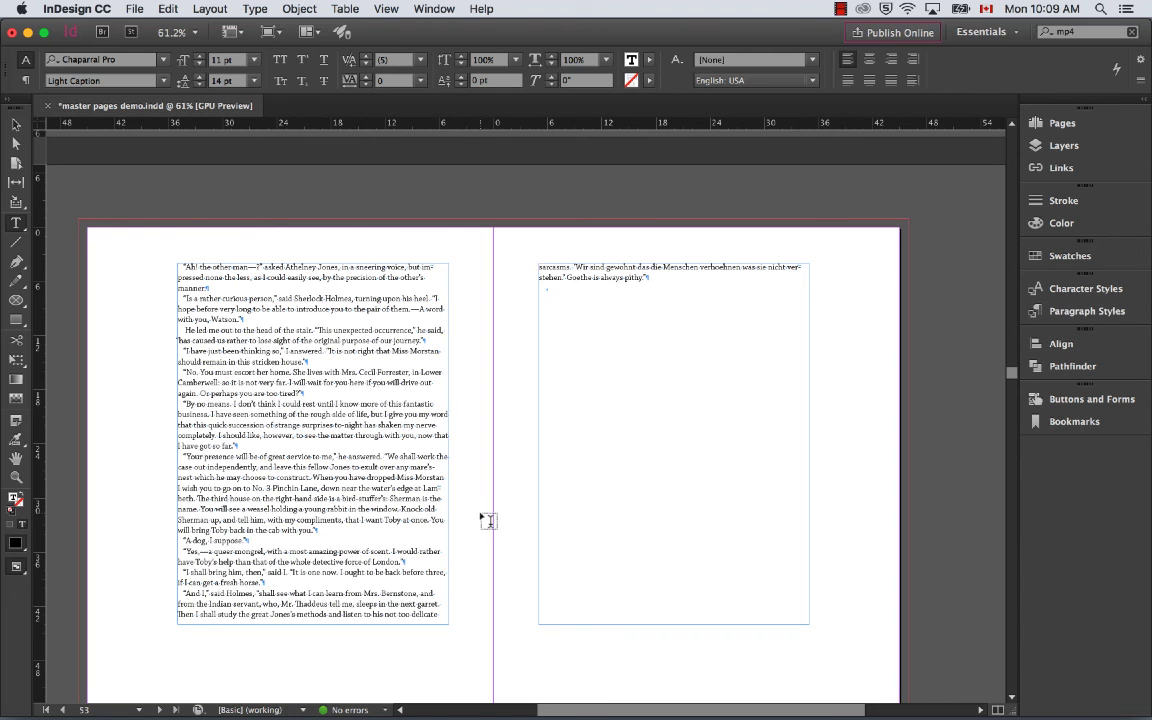
- Check the page bottoms from page 53 back to page 45 for short text columns and uneven endings
{"action": "scroll", "coordinate": [487, 520], "scroll_direction": "down", "scroll_amount": 2}
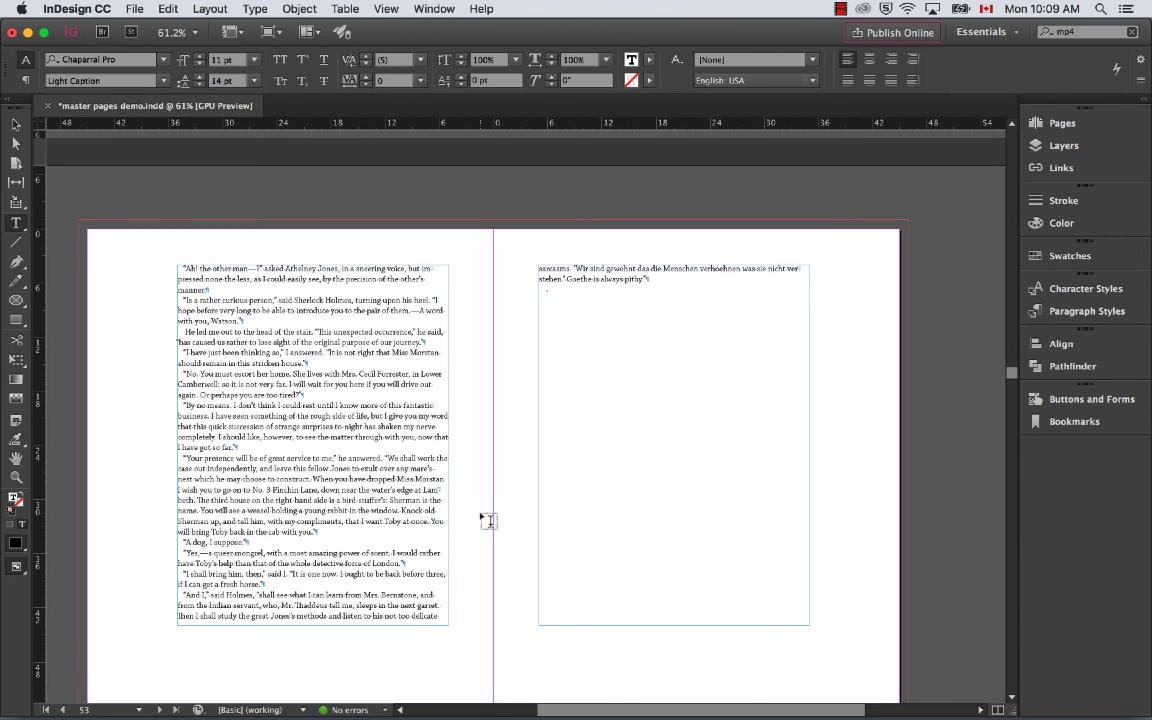
{"action": "scroll", "coordinate": [487, 520], "scroll_direction": "up", "scroll_amount": 5}
{"action": "scroll", "coordinate": [487, 520], "scroll_direction": "up", "scroll_amount": 5}
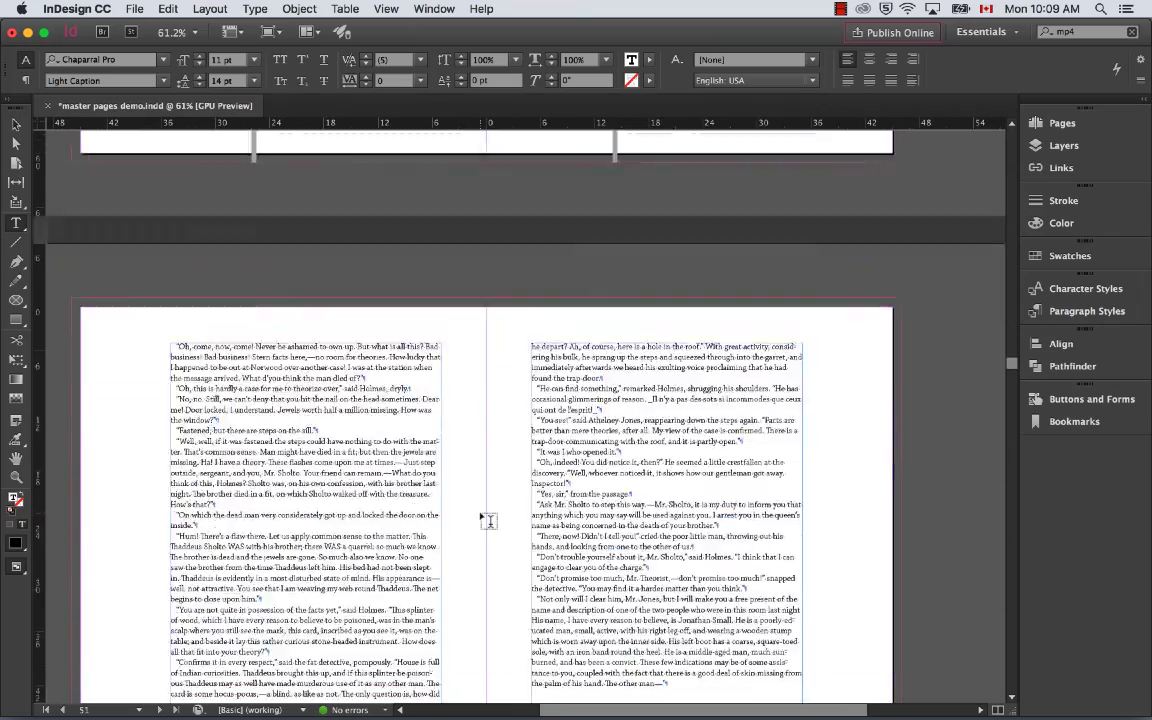
{"action": "scroll", "coordinate": [489, 522], "scroll_direction": "up", "scroll_amount": 1}
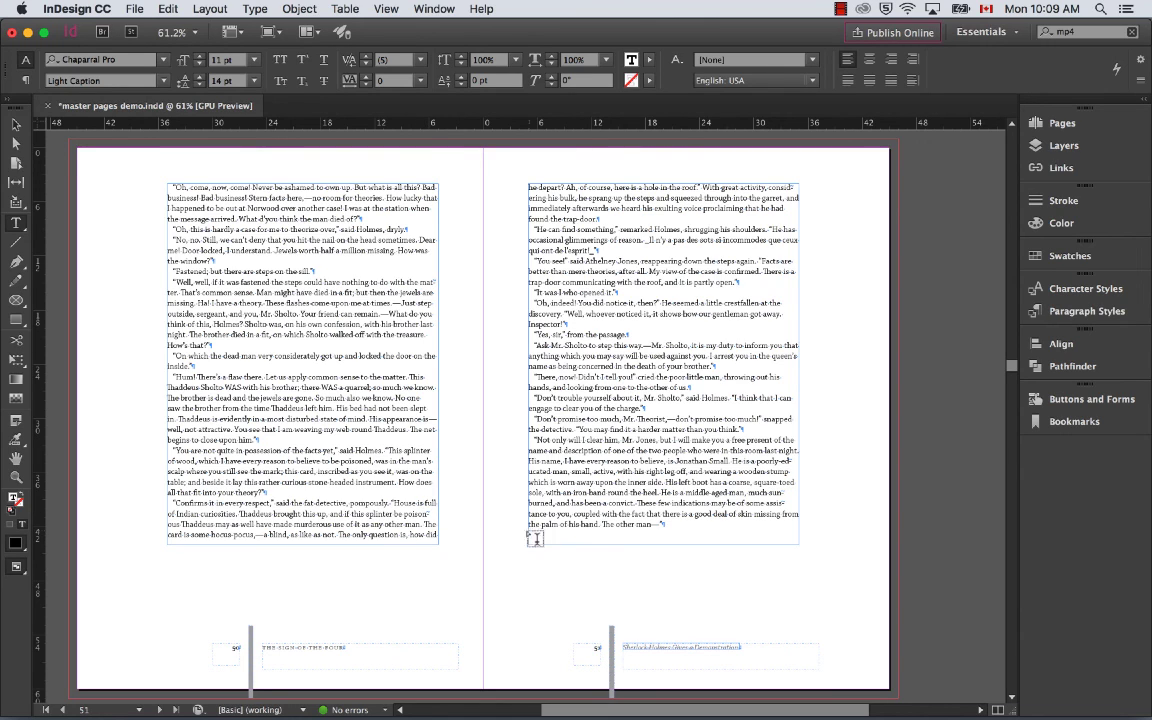
{"action": "scroll", "coordinate": [538, 530], "scroll_direction": "up", "scroll_amount": 10}
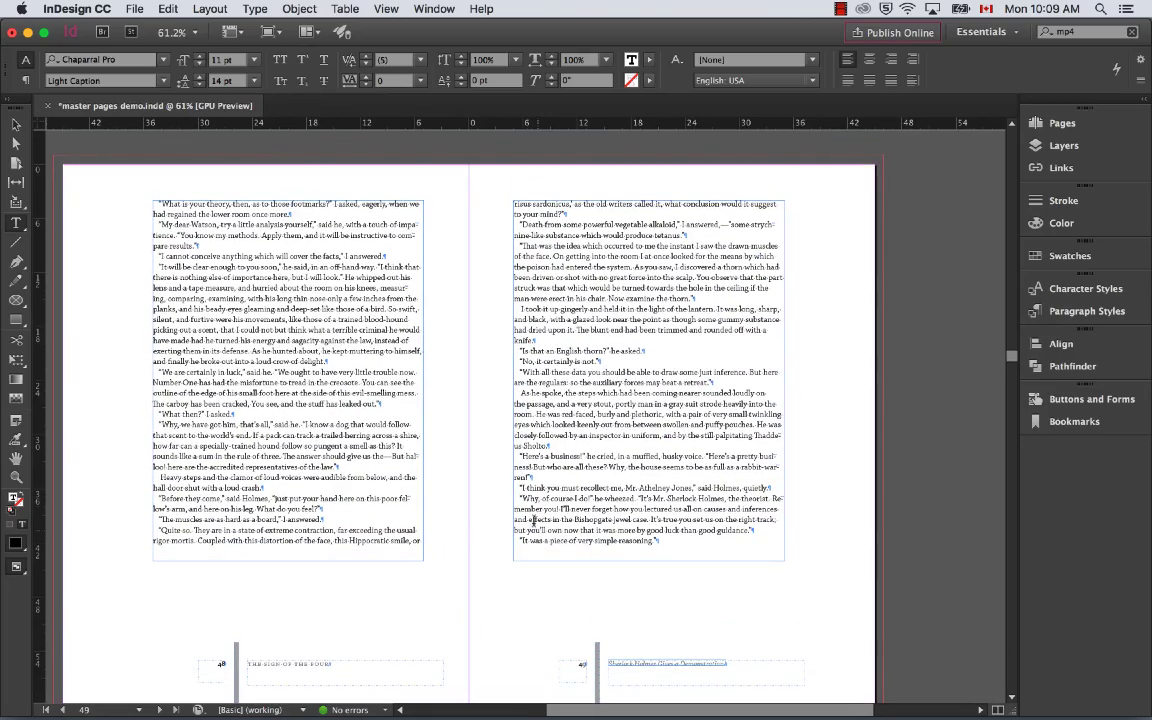
{"action": "scroll", "coordinate": [458, 357], "scroll_direction": "up", "scroll_amount": 5}
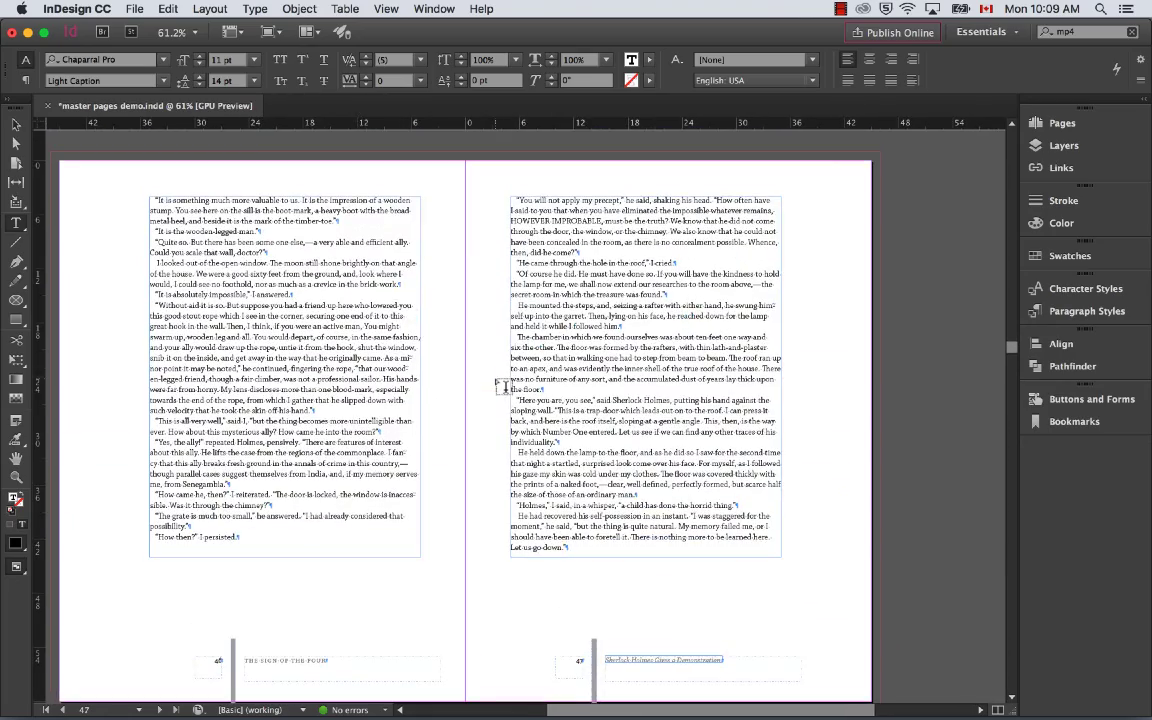
{"action": "scroll", "coordinate": [502, 387], "scroll_direction": "up", "scroll_amount": 5}
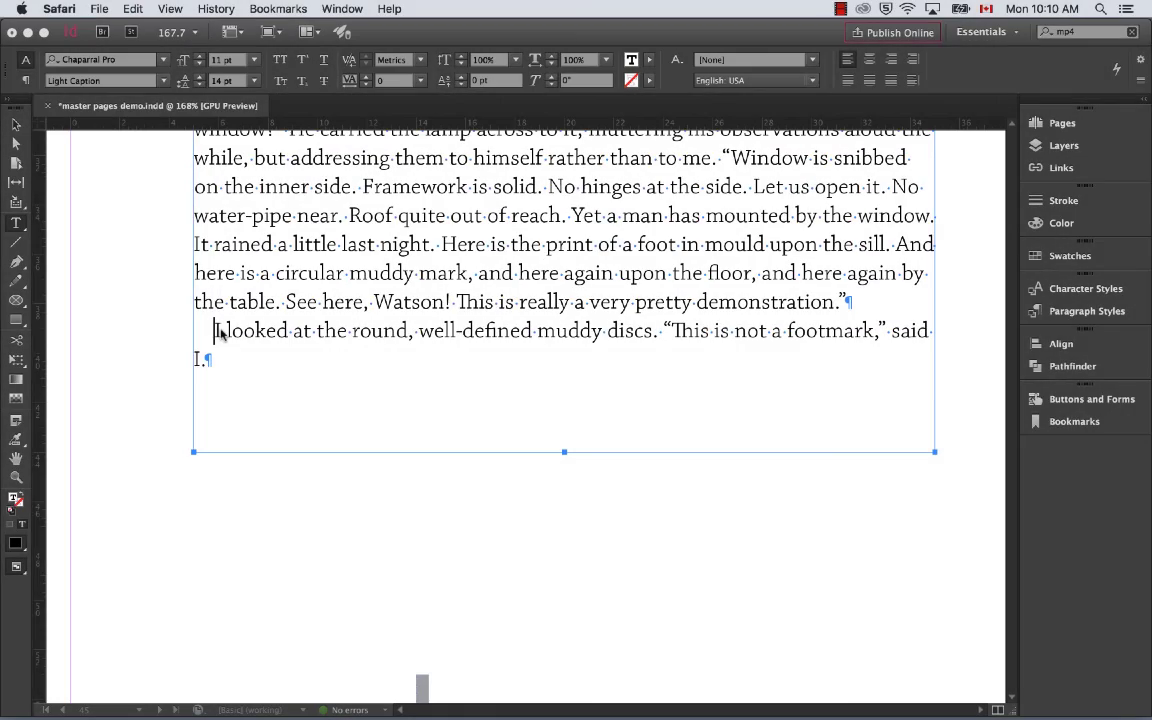
- Set the tracking of the paragraph "I looked at the round, well-defined muddy discs" on page 45 to -5
{"action": "double_click", "coordinate": [204, 323]}
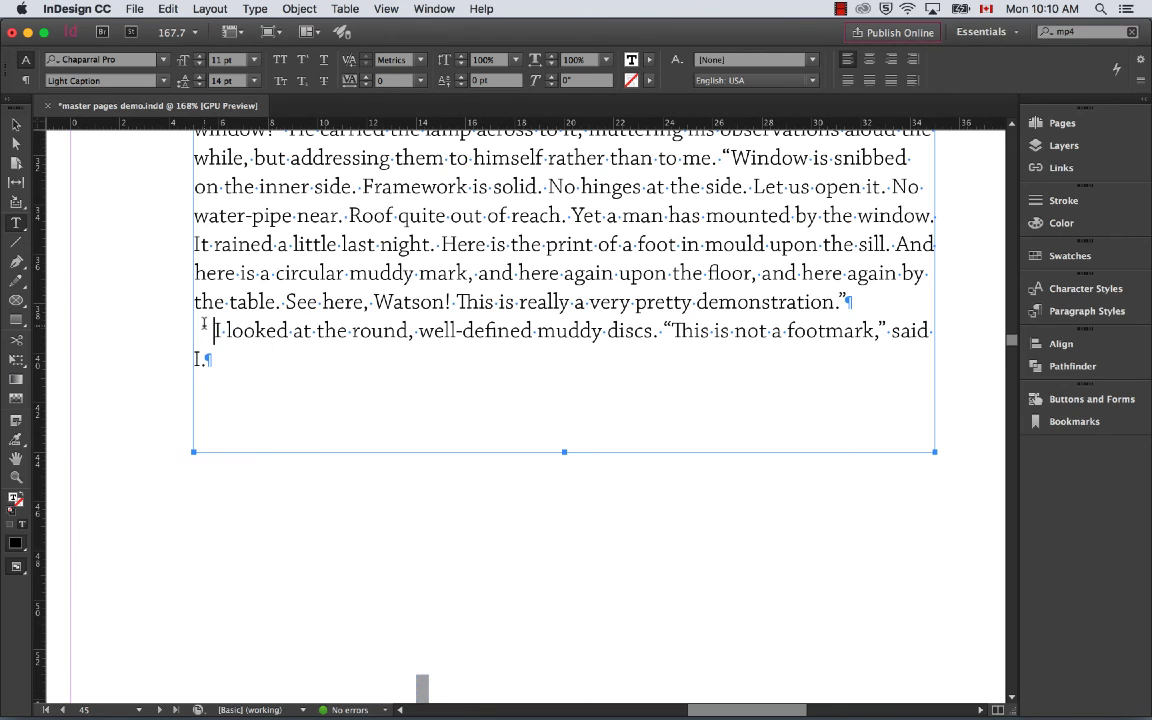
{"action": "left_click_drag", "start_coordinate": [206, 325], "coordinate": [274, 396]}
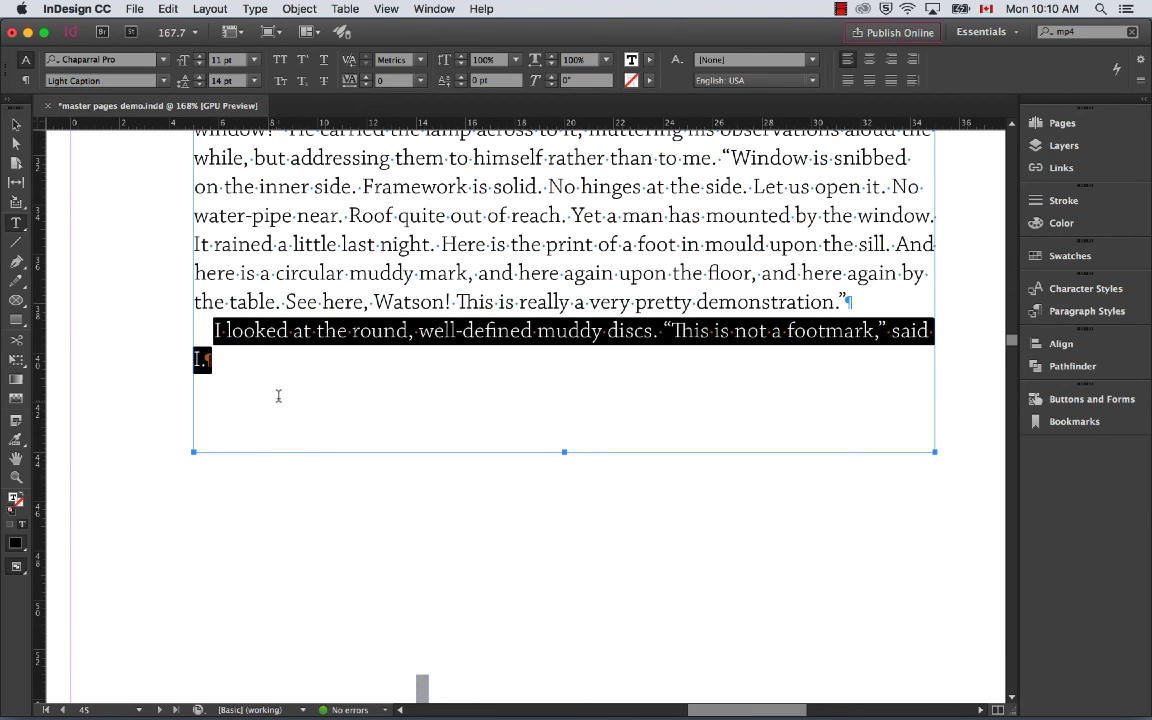
{"action": "key", "text": "super+t"}
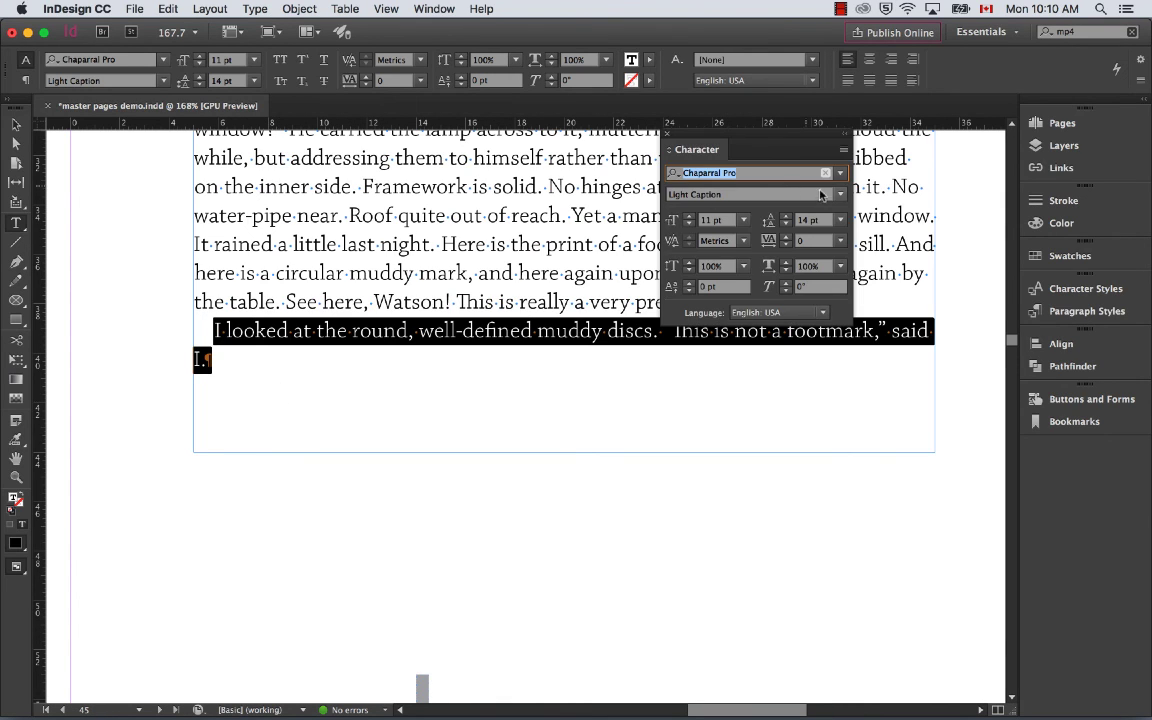
{"action": "left_click", "coordinate": [787, 245]}
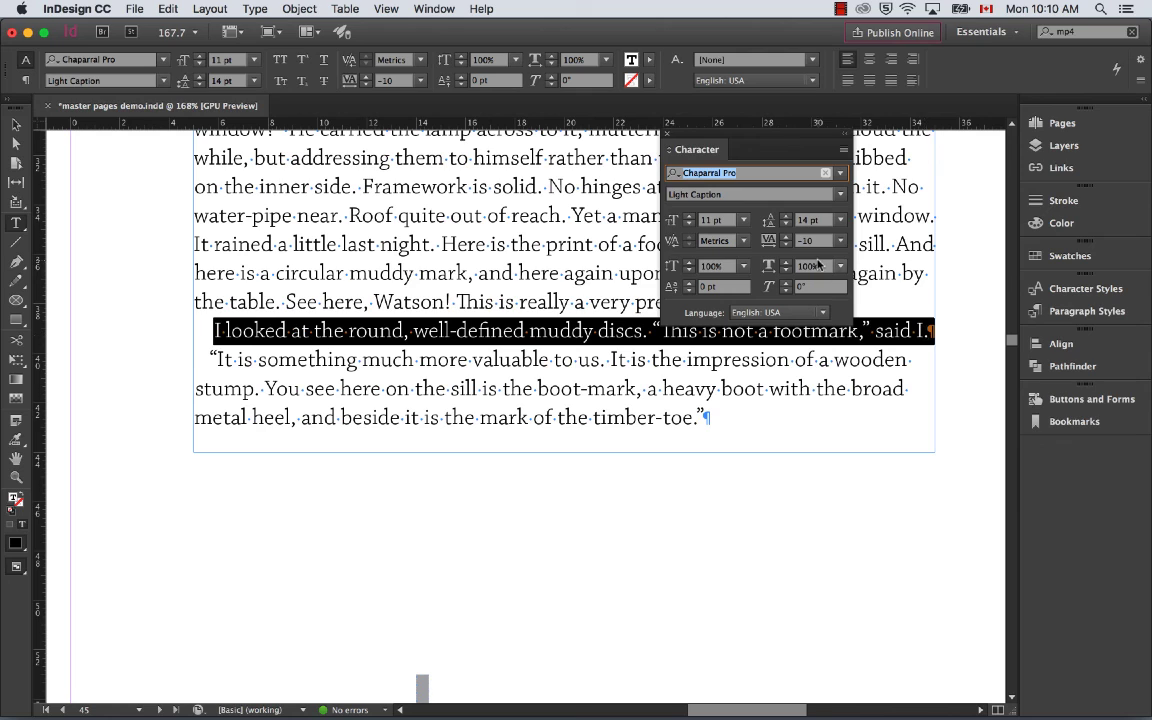
{"action": "left_click", "coordinate": [812, 241]}
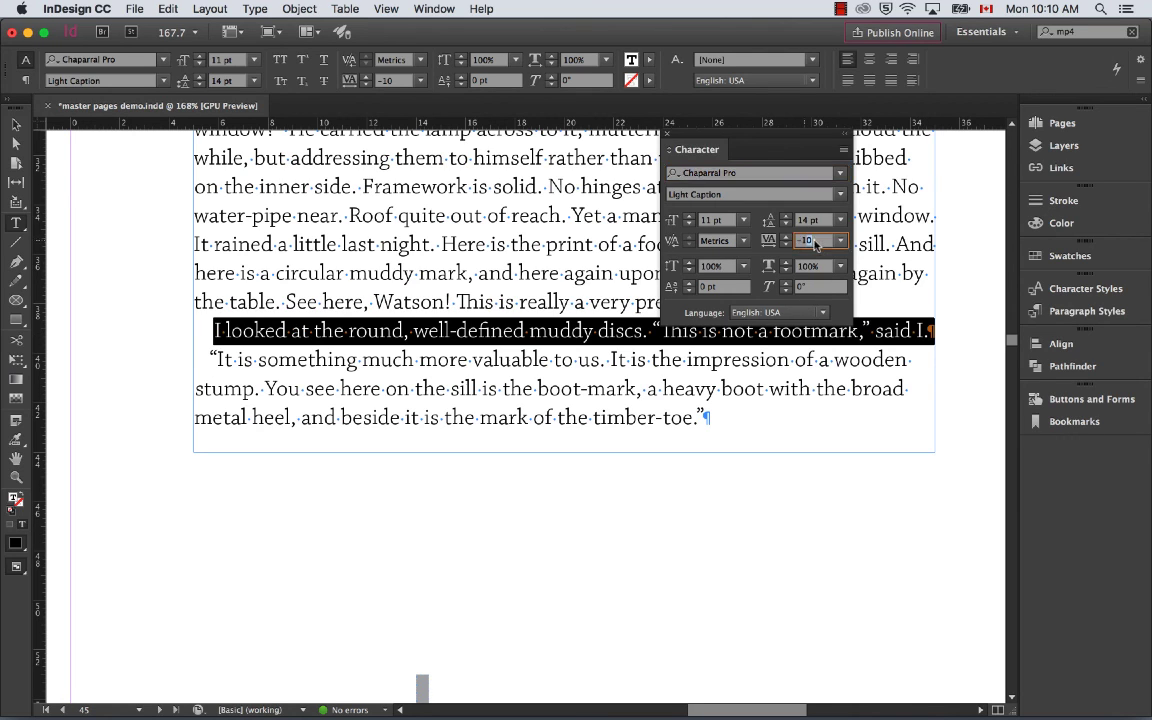
{"action": "type", "text": "5"}
{"action": "key", "text": "Return"}
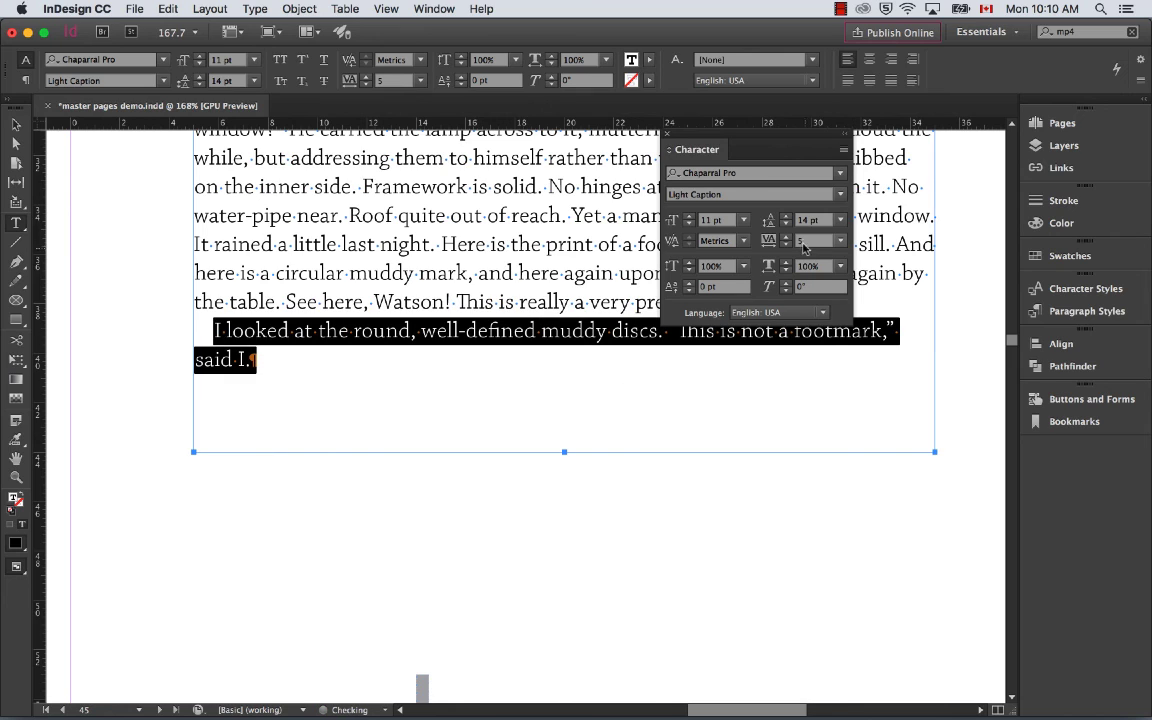
{"action": "left_click", "coordinate": [805, 241]}
{"action": "type", "text": "-5"}
{"action": "key", "text": "Return"}
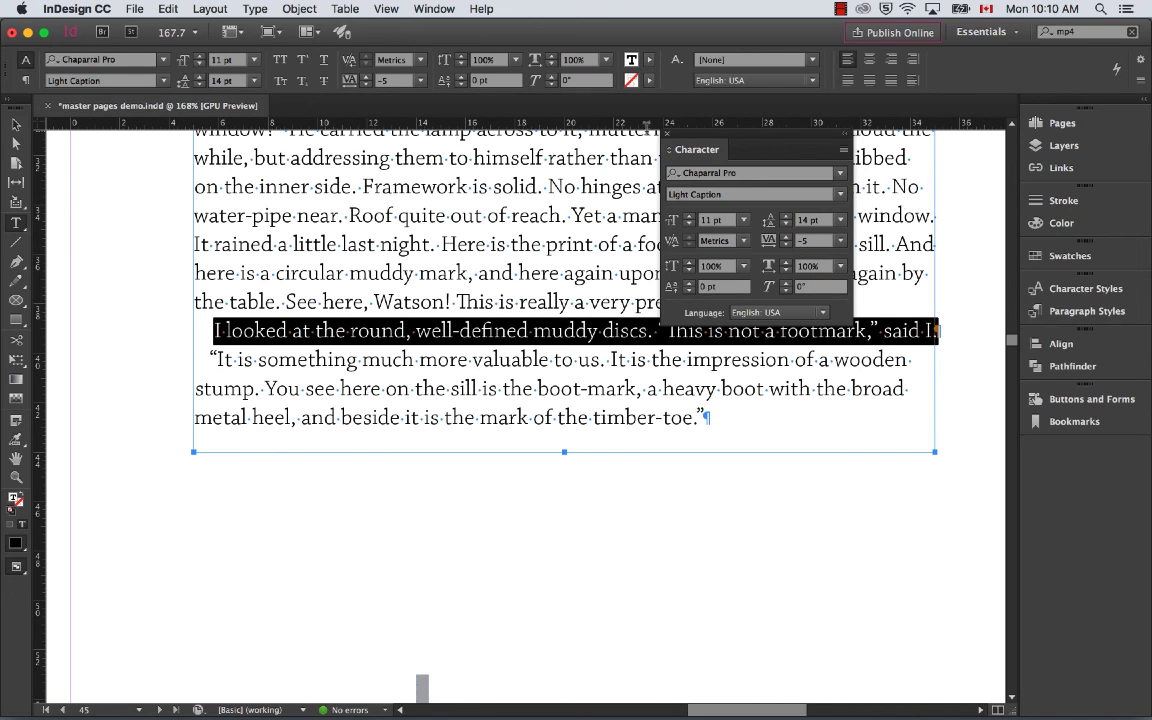
{"action": "left_click", "coordinate": [667, 133]}
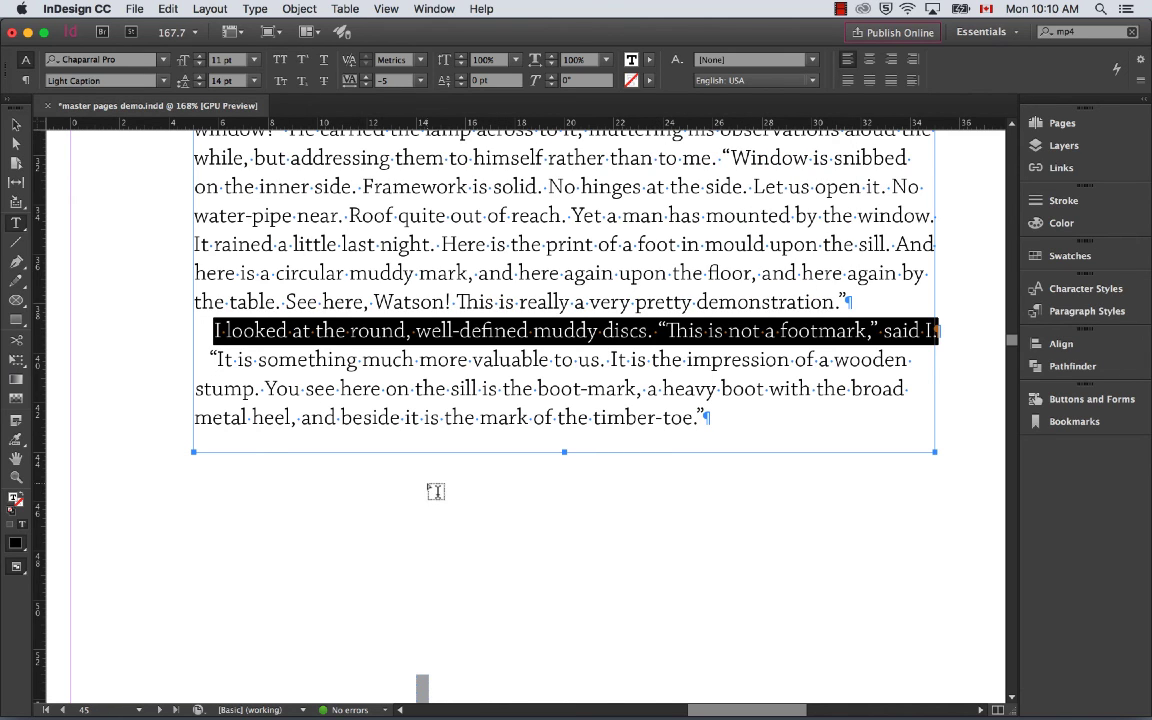
- Examine how the text reflows from page 45 onto pages 46 and 47 with the tightened paragraph
{"action": "key", "text": "super+0"}
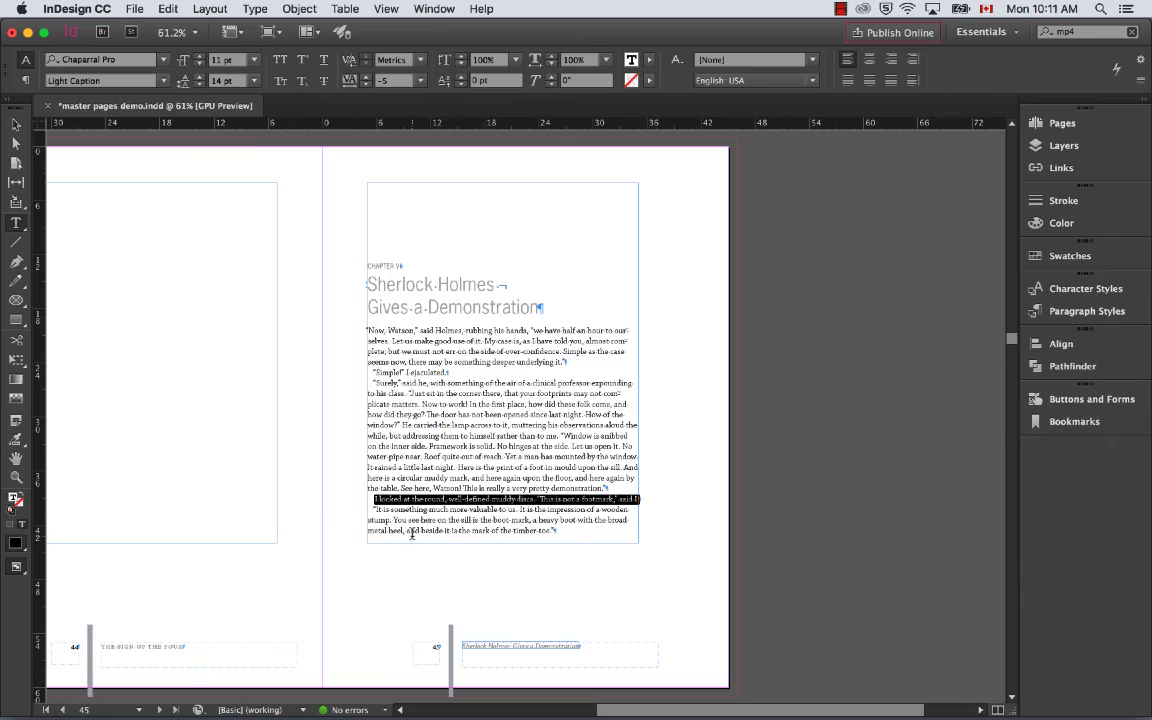
{"action": "scroll", "coordinate": [414, 532], "scroll_direction": "down", "scroll_amount": 1}
{"action": "scroll", "coordinate": [414, 500], "scroll_direction": "down", "scroll_amount": 10}
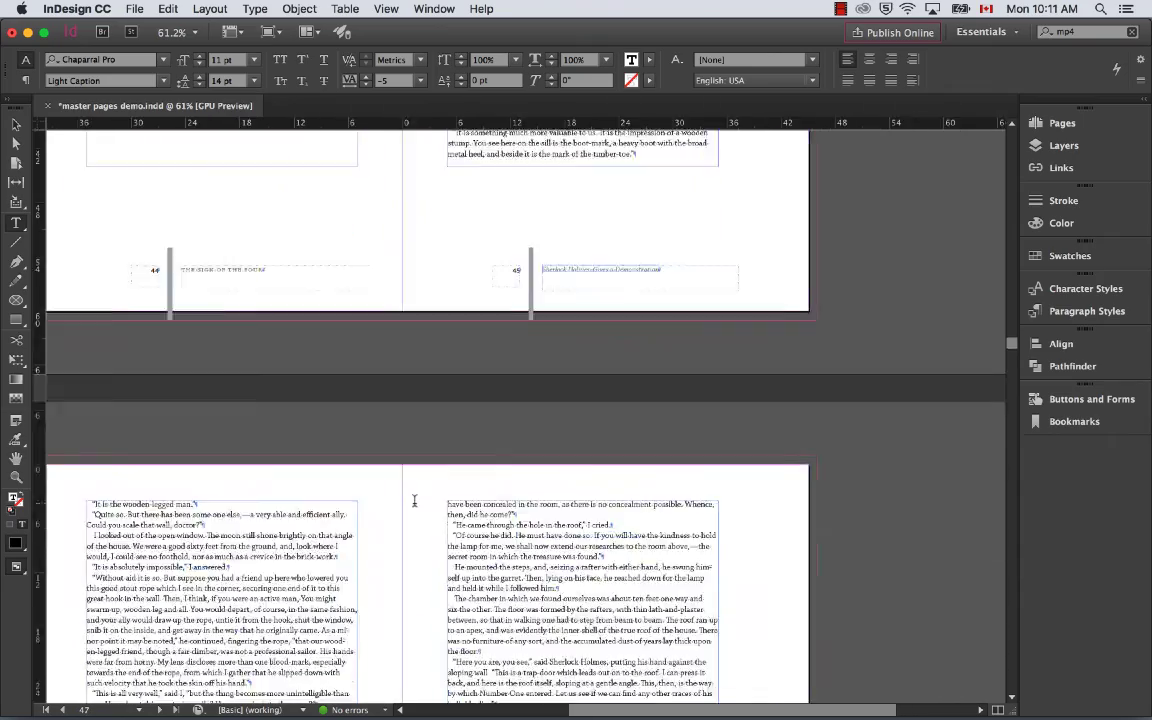
{"action": "scroll", "coordinate": [455, 541], "scroll_direction": "down", "scroll_amount": 10}
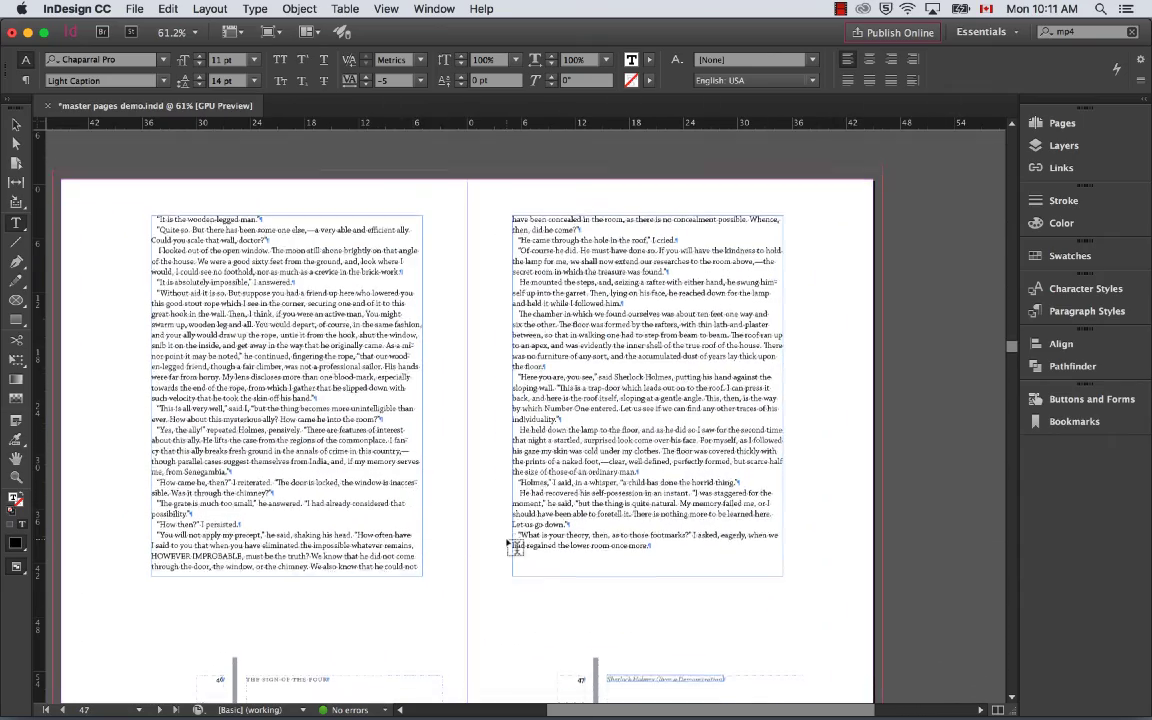
- Set the top inset spacing of the chapter-opening text frame "The Episode of the Barrel" on page 53 to 9 picas
{"action": "scroll", "coordinate": [511, 547], "scroll_direction": "down", "scroll_amount": 10}
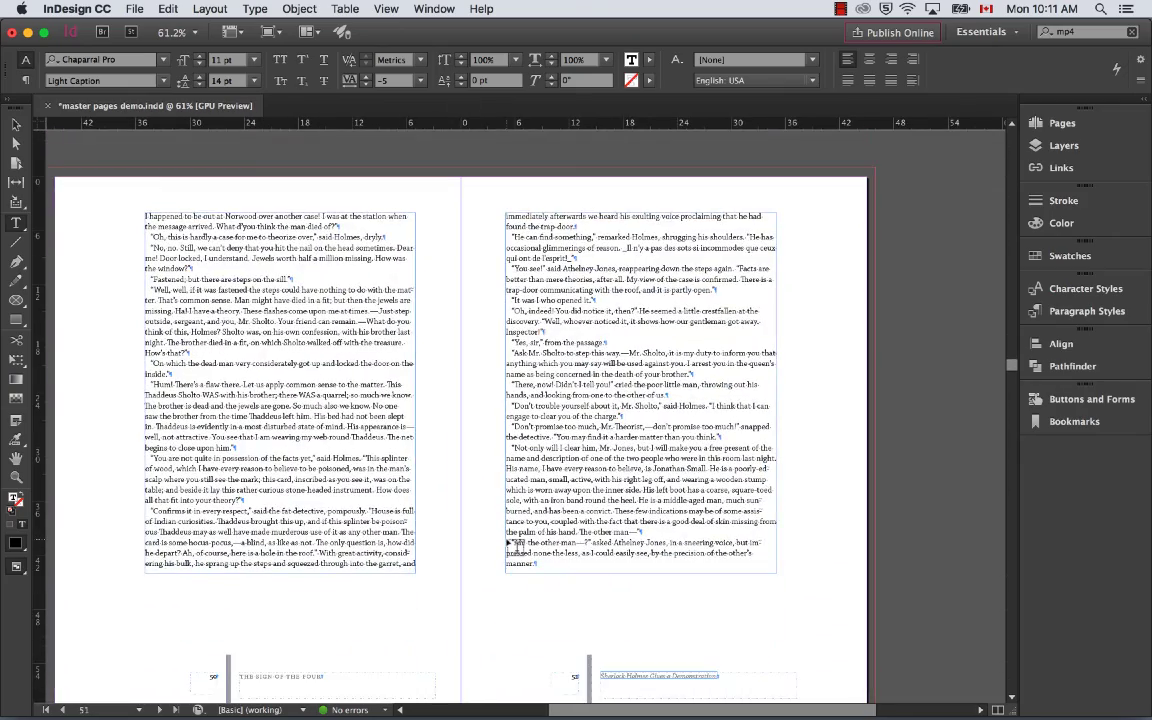
{"action": "scroll", "coordinate": [511, 545], "scroll_direction": "down", "scroll_amount": 10}
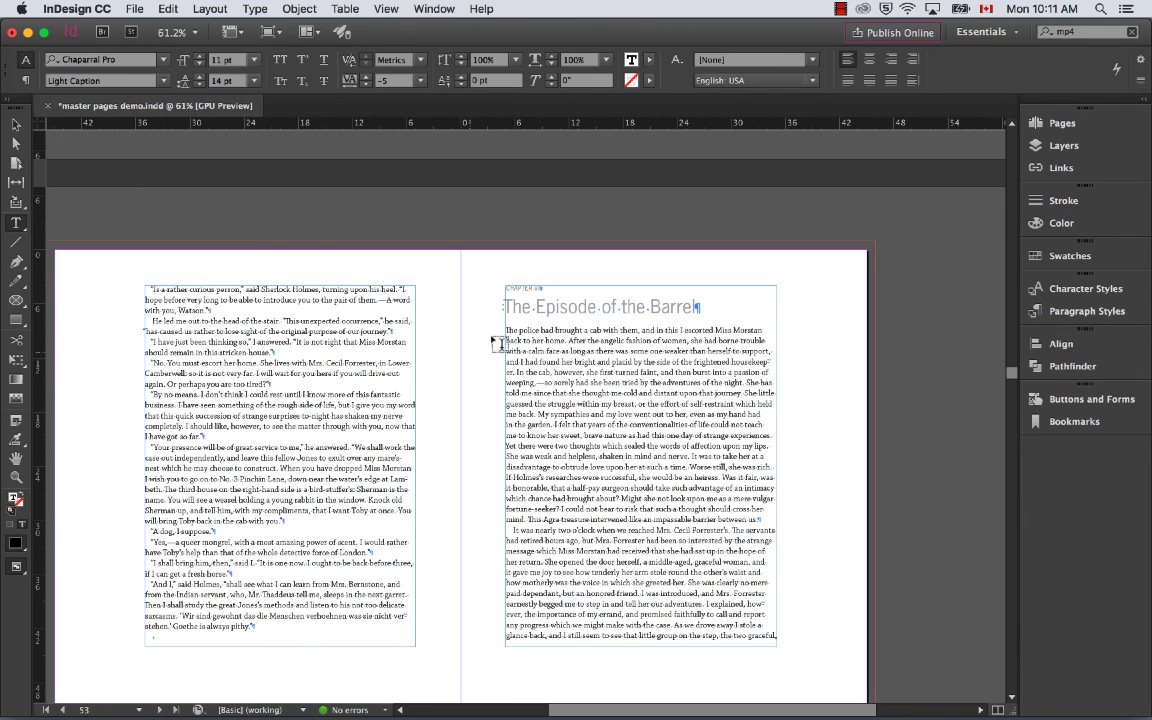
{"action": "left_click", "coordinate": [528, 289]}
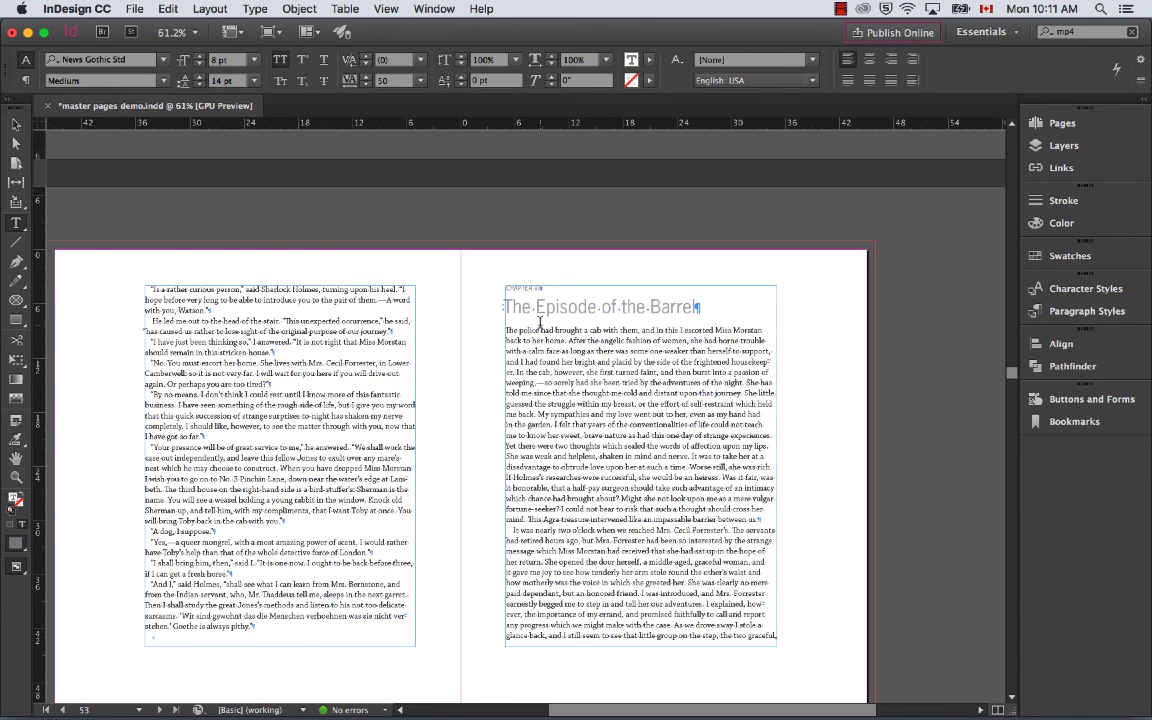
{"action": "left_click", "coordinate": [15, 124]}
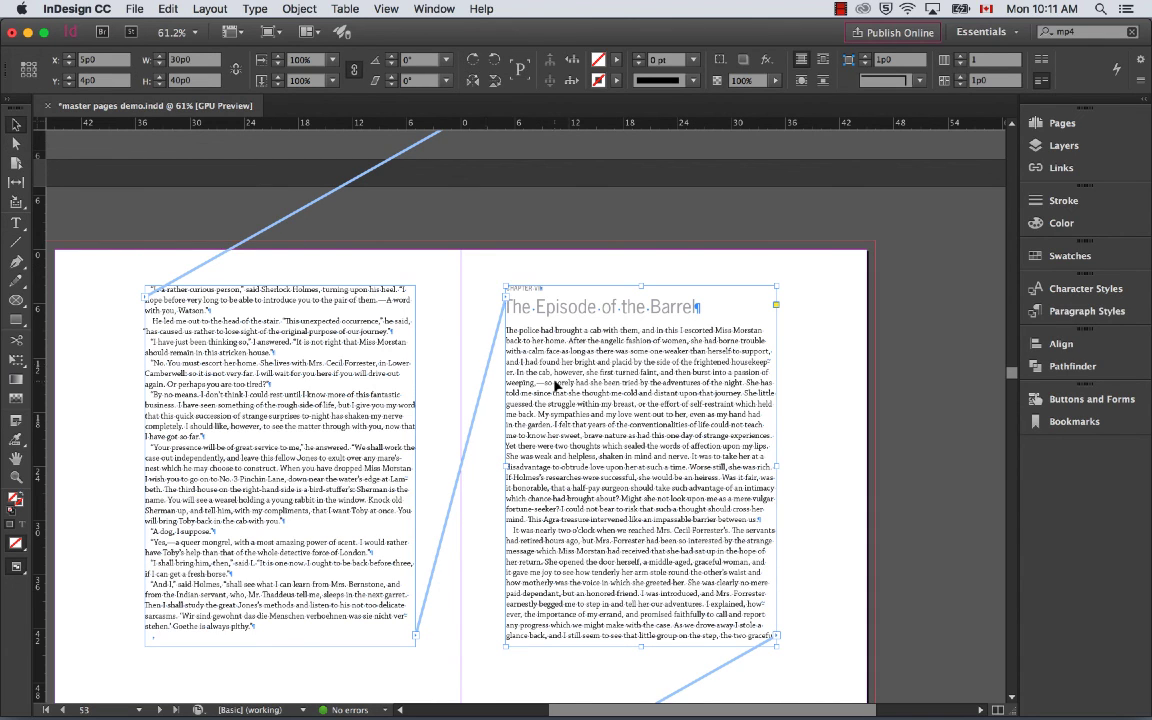
{"action": "key", "text": "super+b"}
{"action": "left_click_drag", "start_coordinate": [757, 255], "coordinate": [741, 255]}
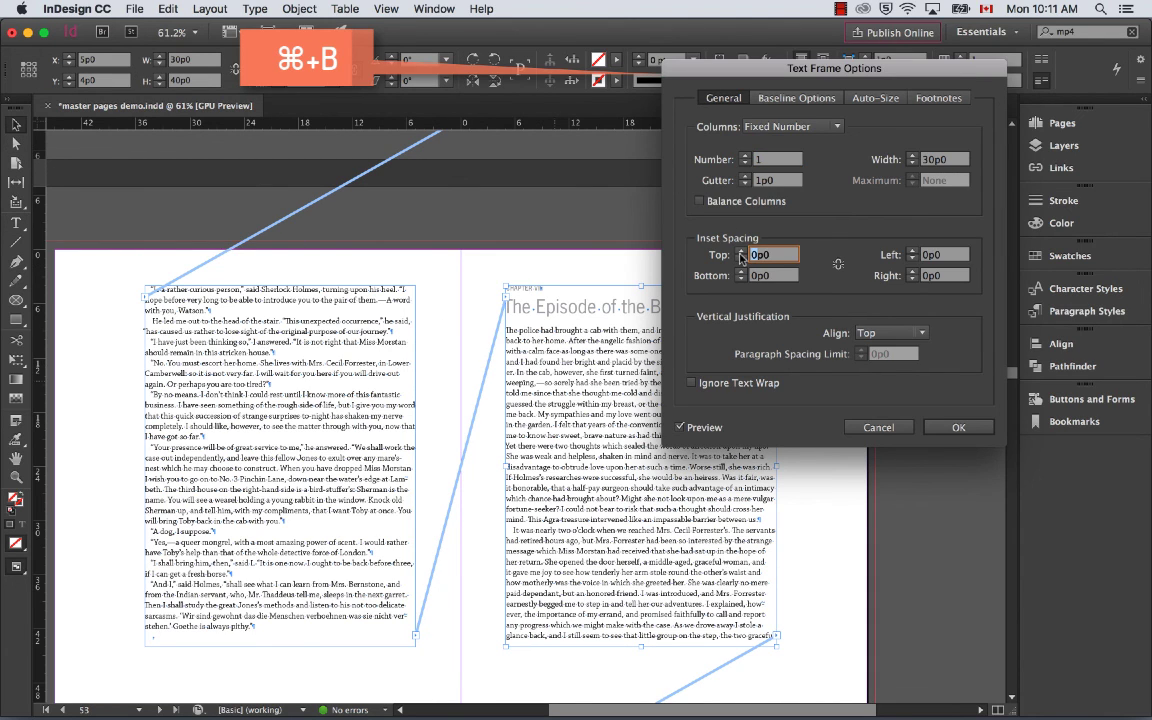
{"action": "type", "text": "9"}
{"action": "key", "text": "Return"}
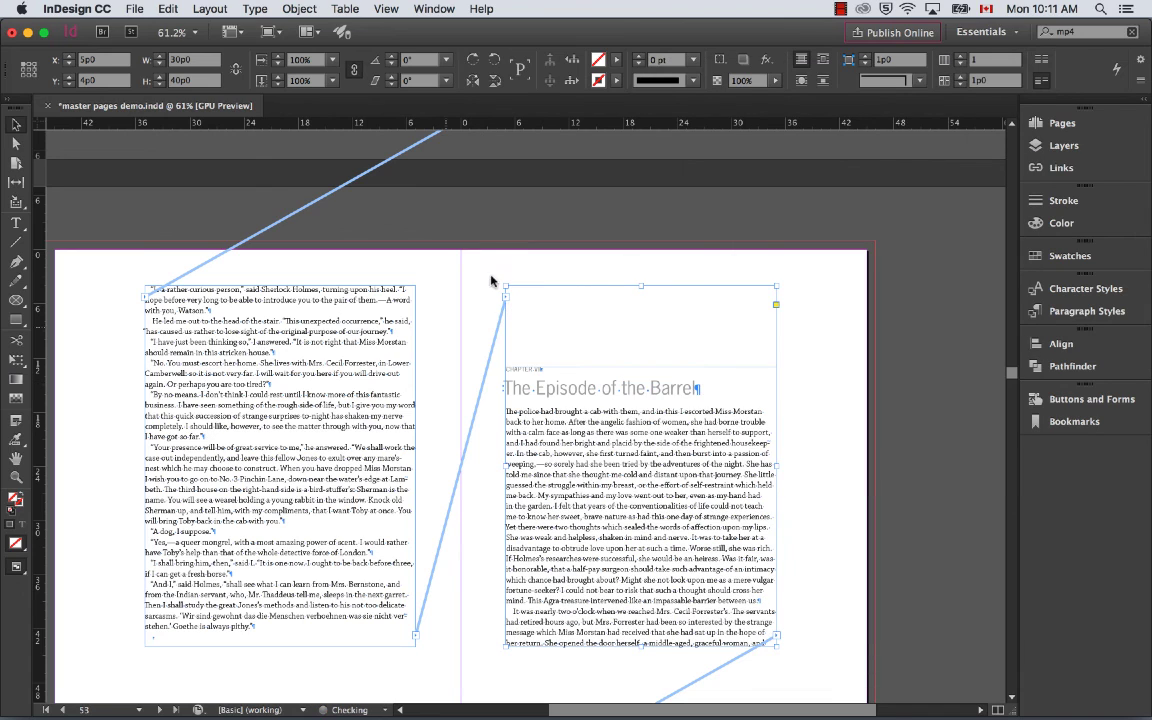
{"action": "left_click", "coordinate": [447, 238]}
{"action": "scroll", "coordinate": [676, 371], "scroll_direction": "down", "scroll_amount": 2}
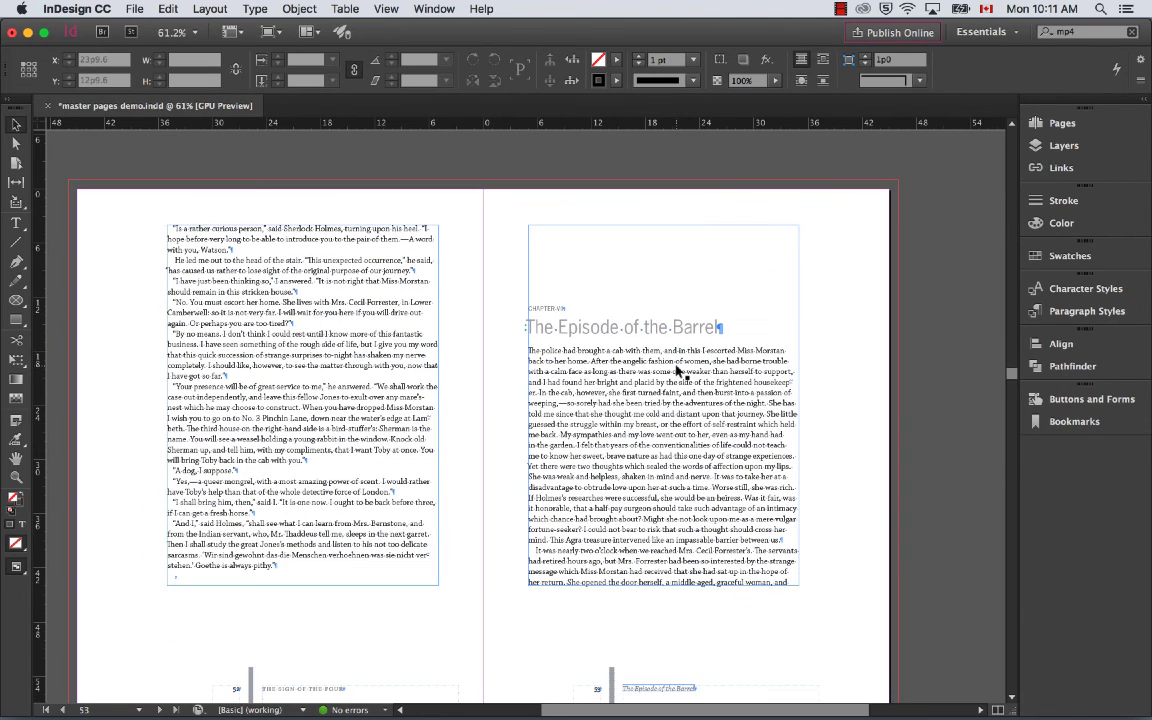